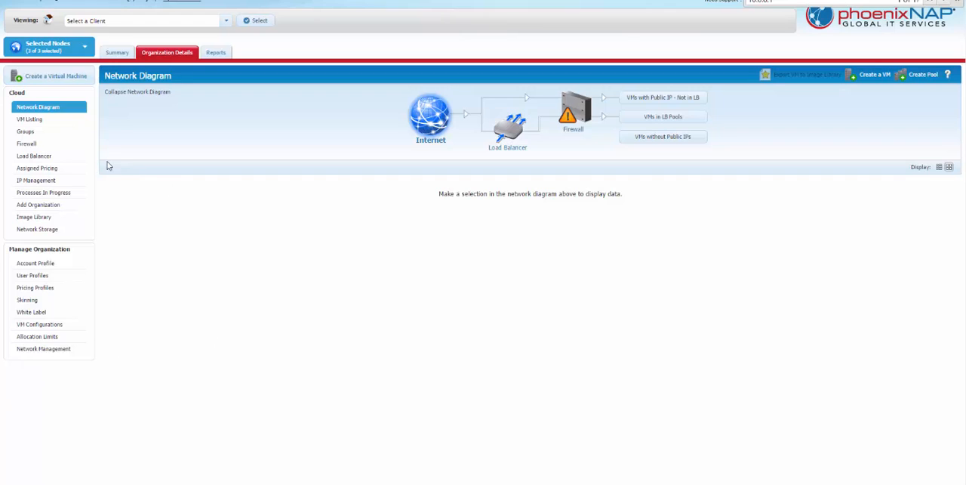
- Open the VM listing and start creating a virtual machine from scratch on the US-West:Phoenix Node 1 node
click(25, 121)
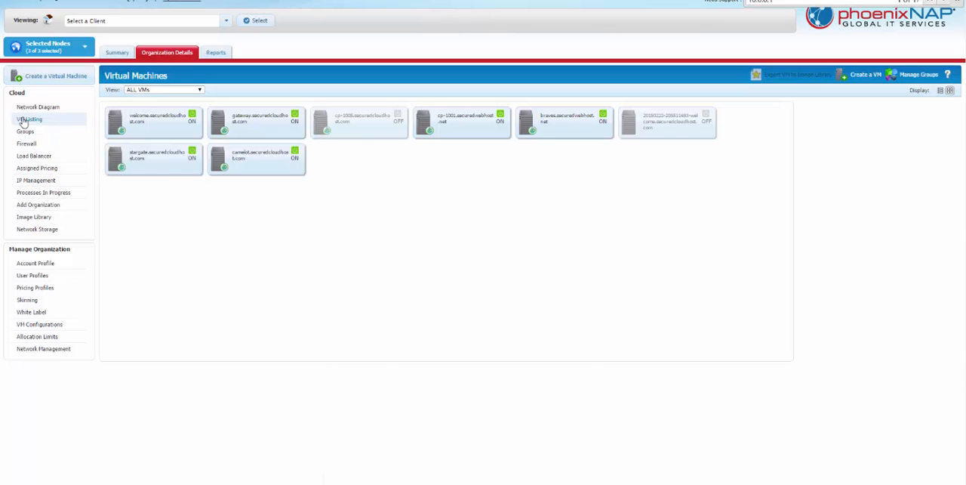
click(26, 121)
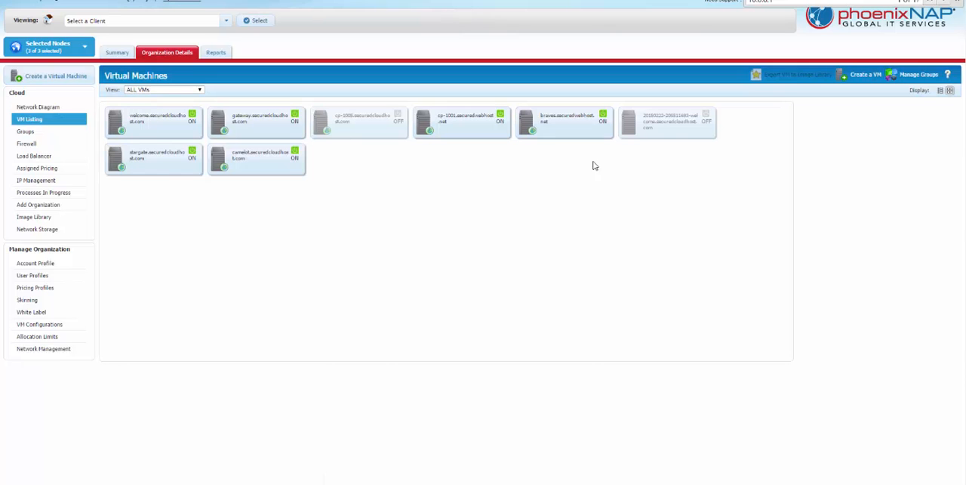
click(851, 77)
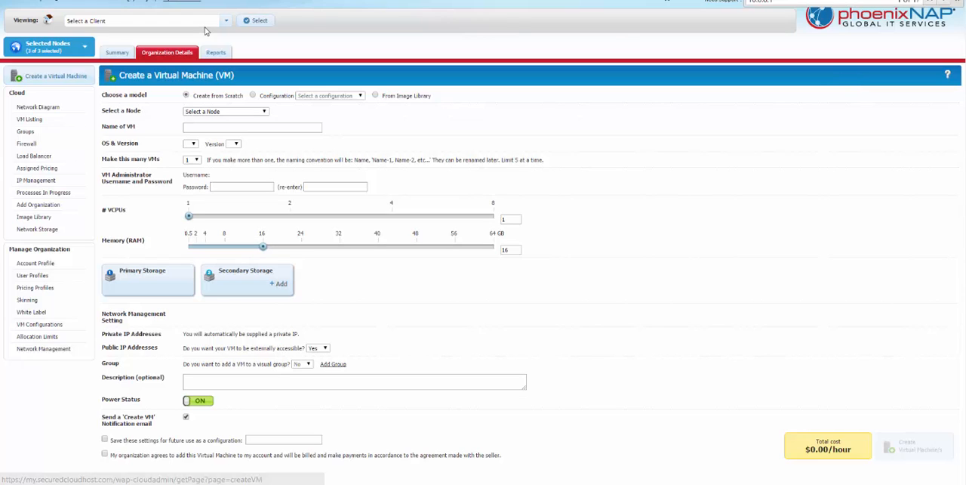
click(227, 111)
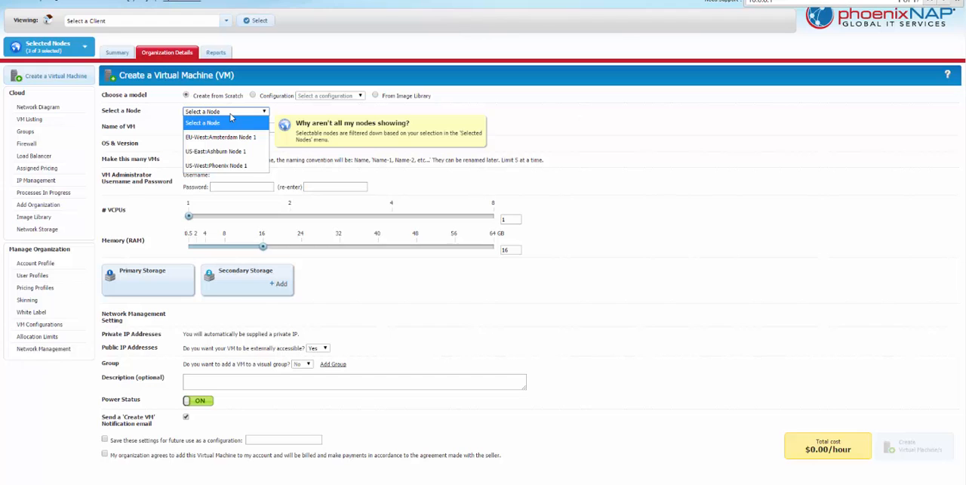
click(222, 167)
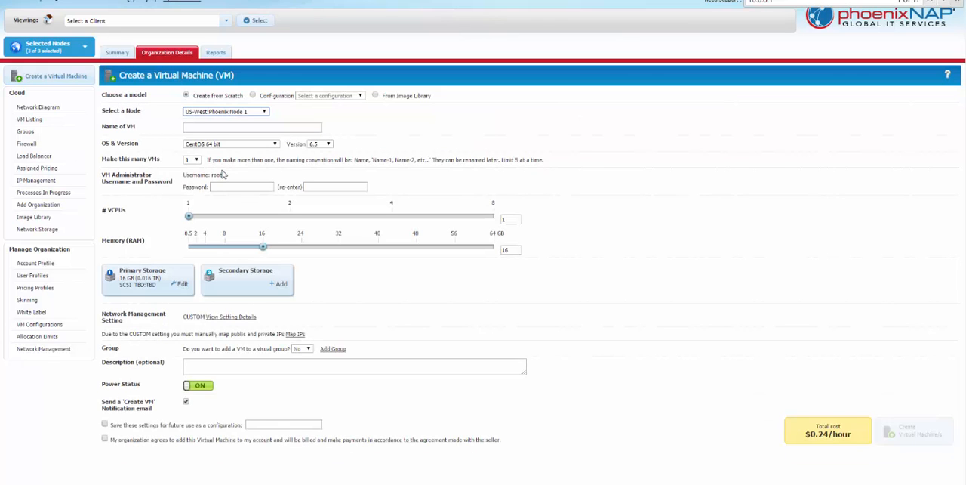
- Name the new virtual machine cp-1073.securedcloudhost.com
click(215, 127)
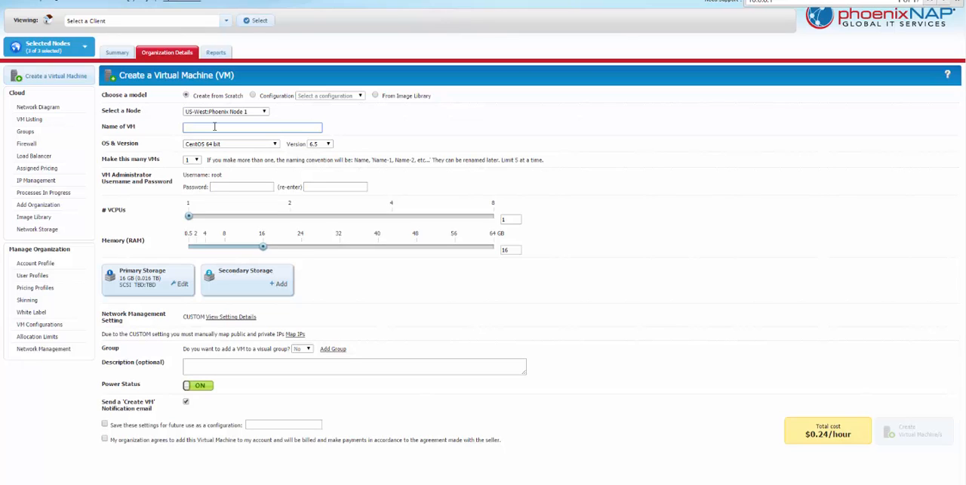
text(sp-1073.securedcloudhost.com)
- Choose CentOS cPanel Softaculous 64bit as the operating system and keep the number of VMs at 1
click(222, 145)
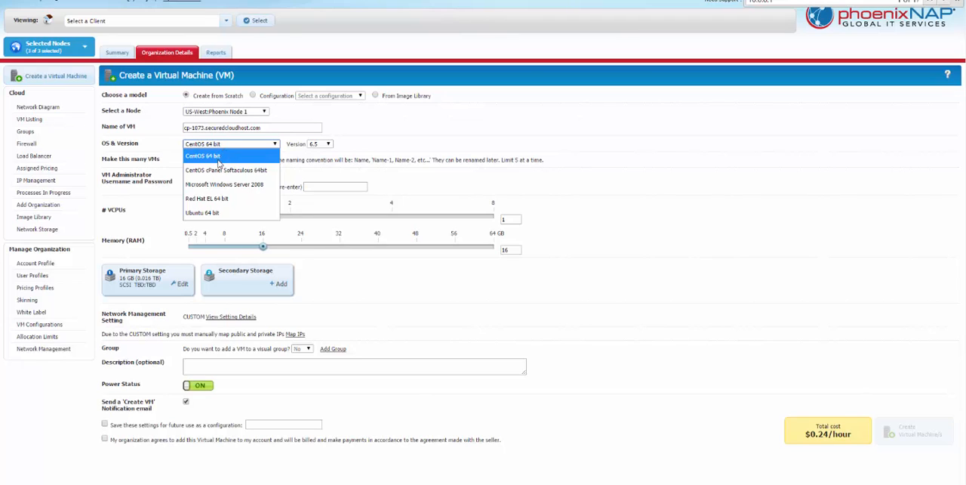
click(216, 170)
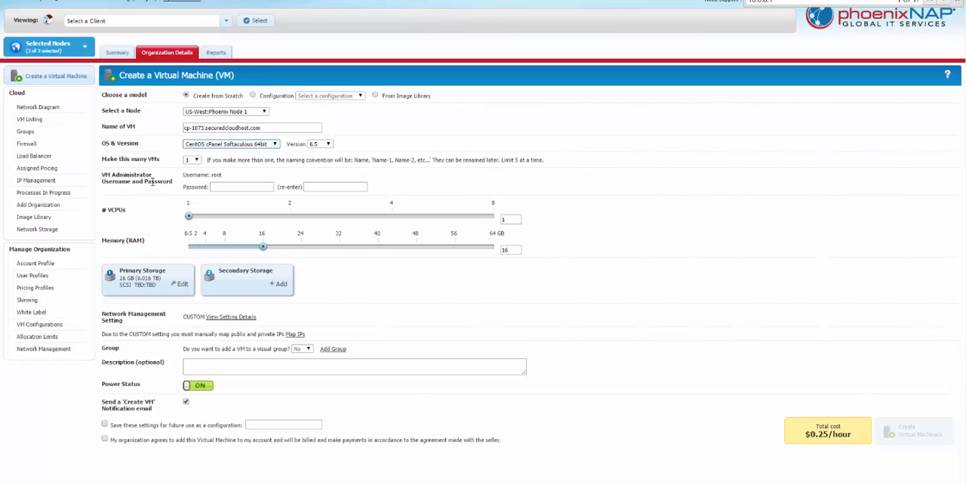
click(193, 161)
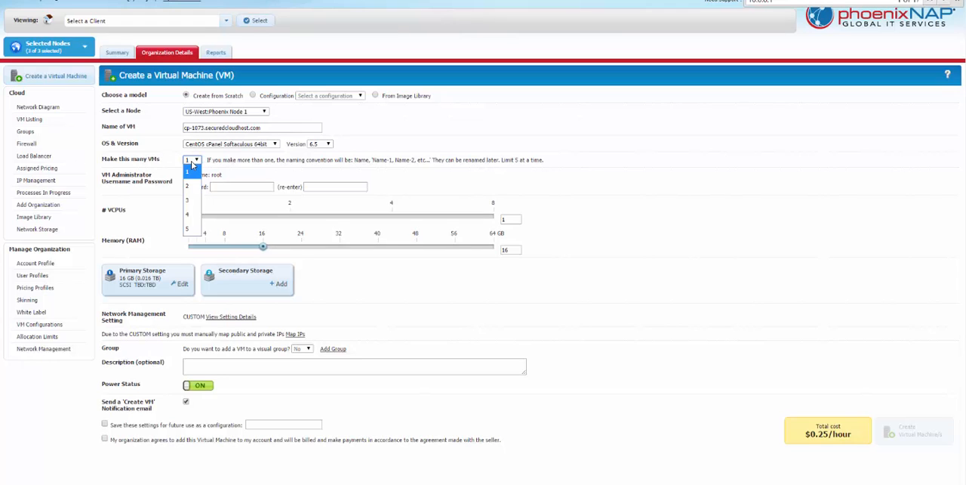
click(189, 172)
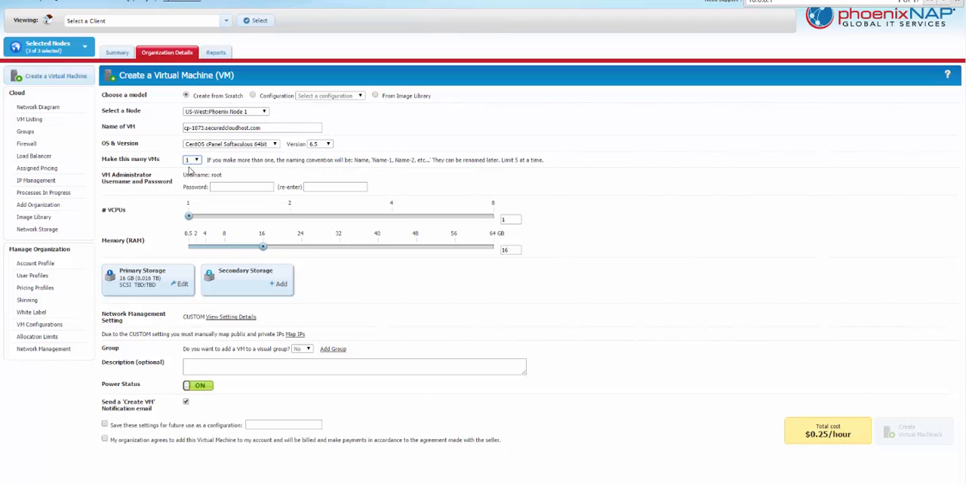
- Enter the VM administrator password for the root user and repeat it in the re-enter field
click(240, 187)
text(••••••••)
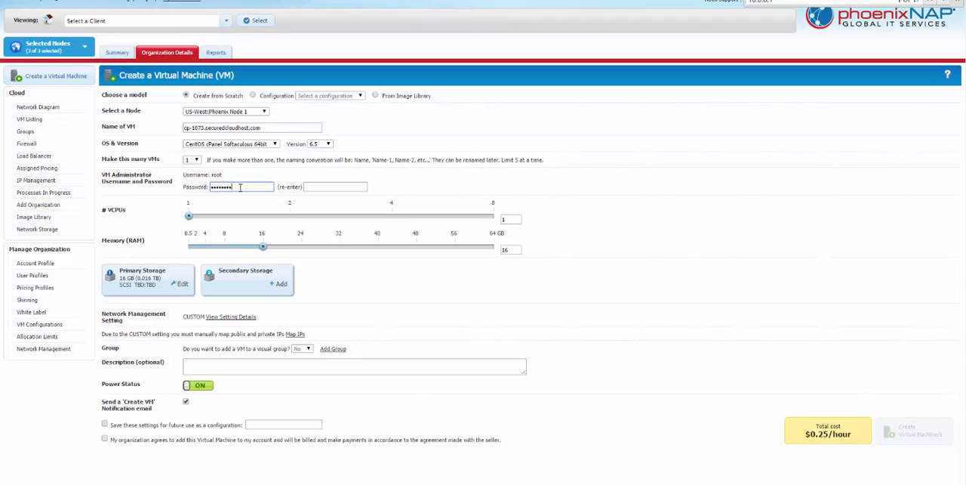
text(••••)
key(Tab)
text(•••••••)
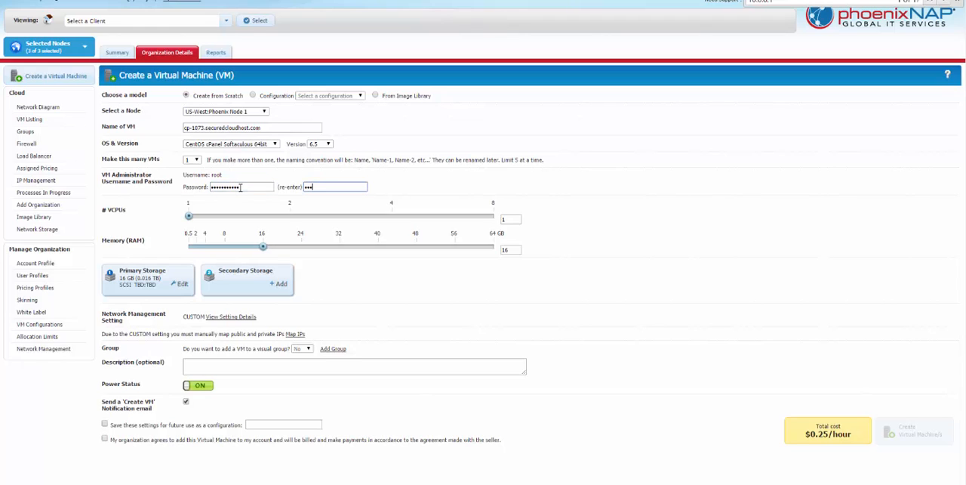
text(••••)
click(453, 197)
- Set the VM's memory to 2 GB and its primary storage size to 50 GB
click(196, 247)
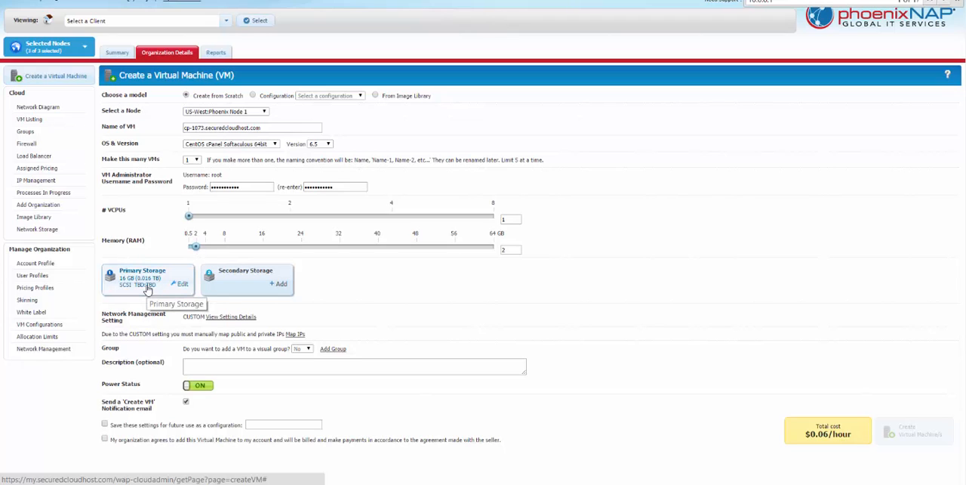
click(183, 287)
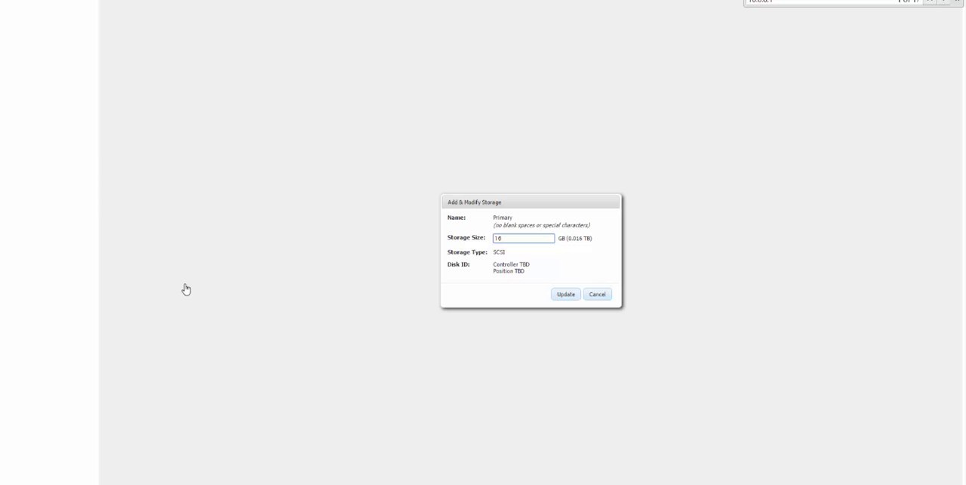
key(BackSpace)
key(BackSpace)
text(50)
click(564, 295)
click(564, 299)
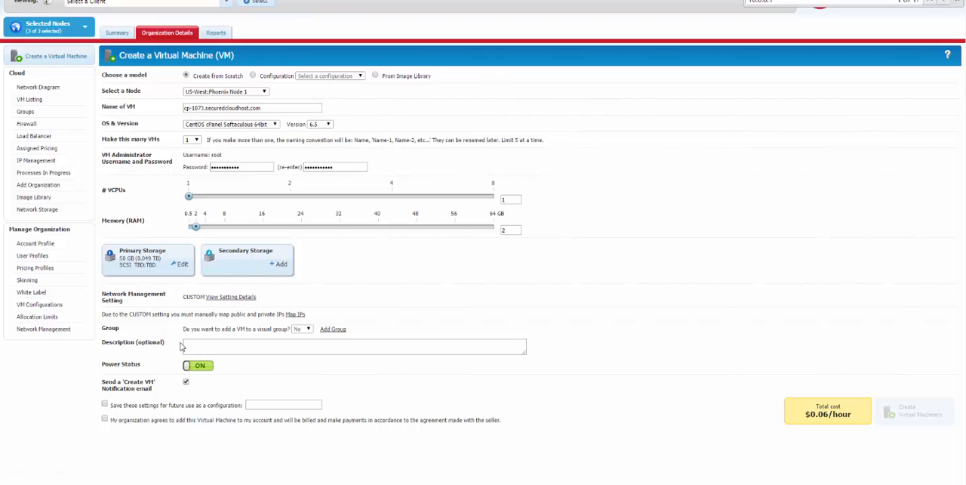
- Accept the billing agreement and submit the virtual machine creation request, confirming the password warning
drag(113, 420, 105, 424)
click(105, 421)
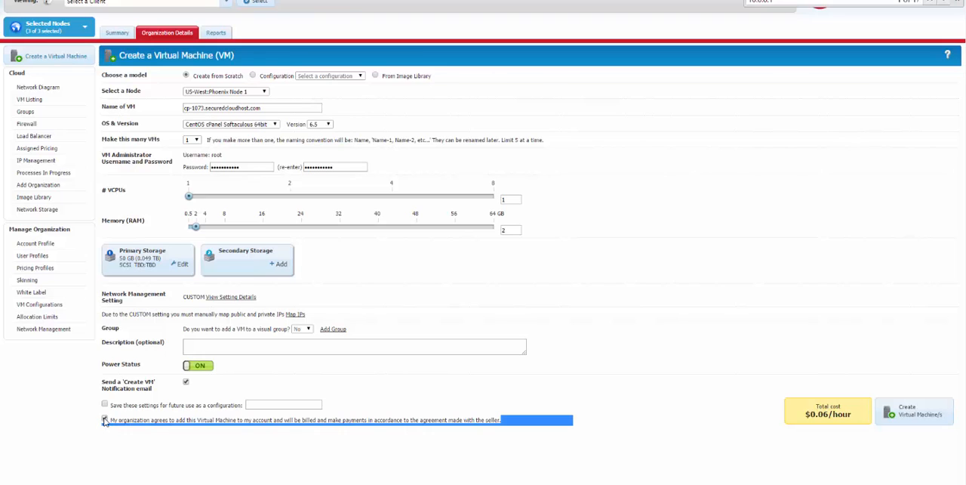
click(139, 447)
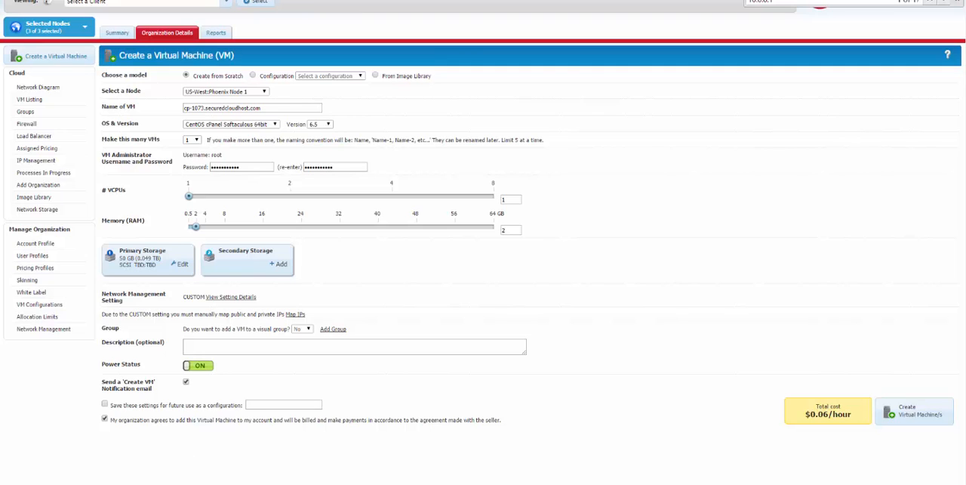
click(921, 418)
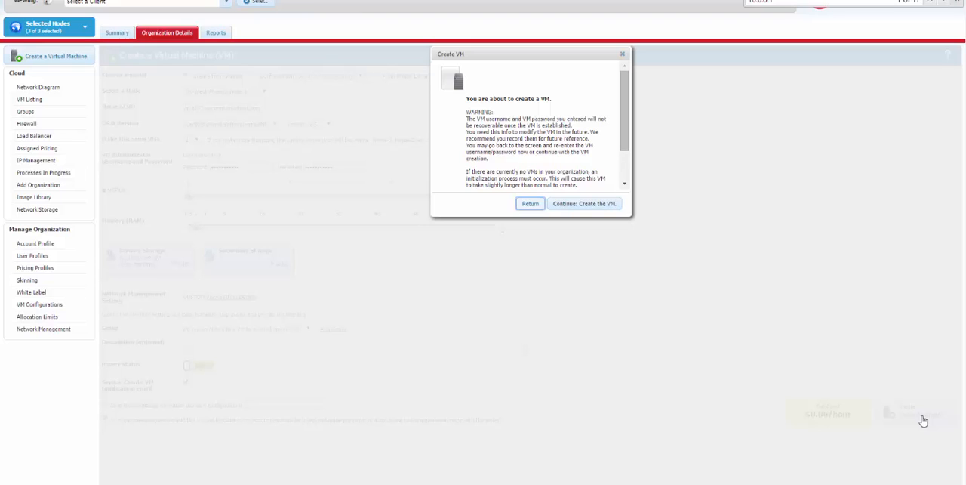
drag(485, 119, 581, 161)
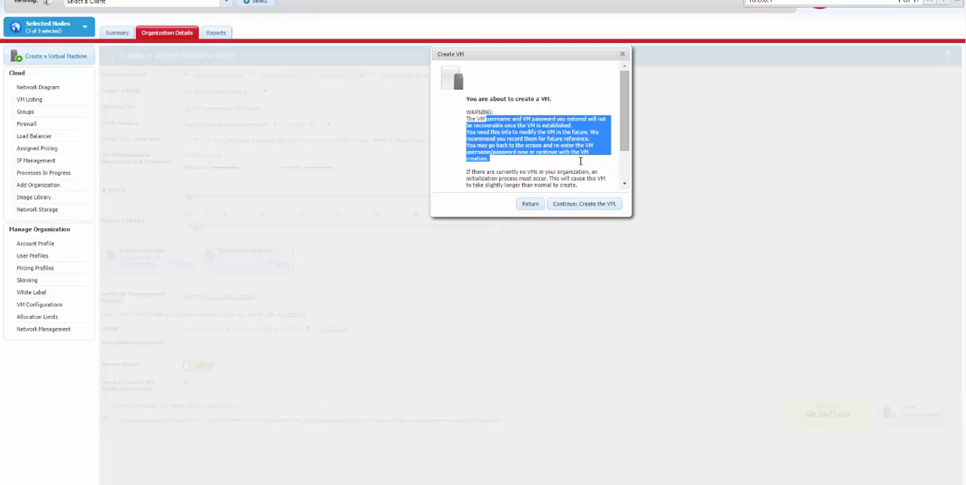
click(584, 204)
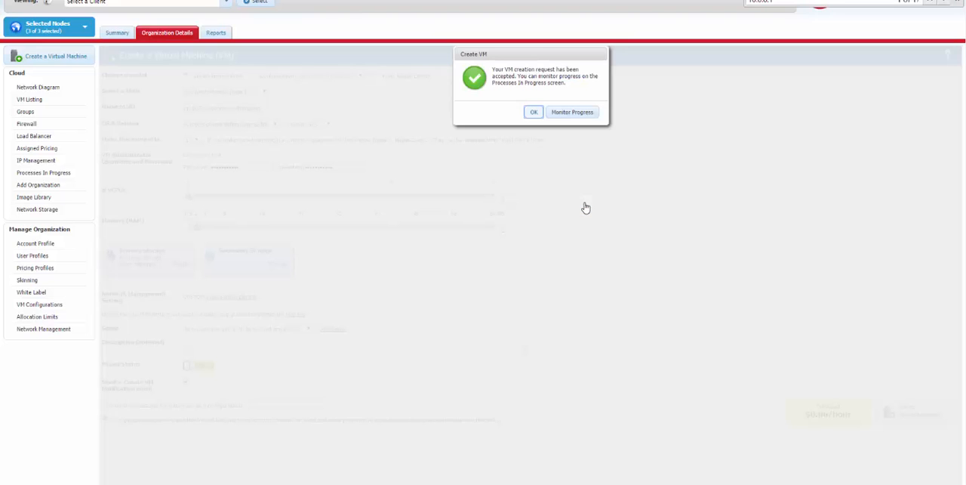
click(533, 112)
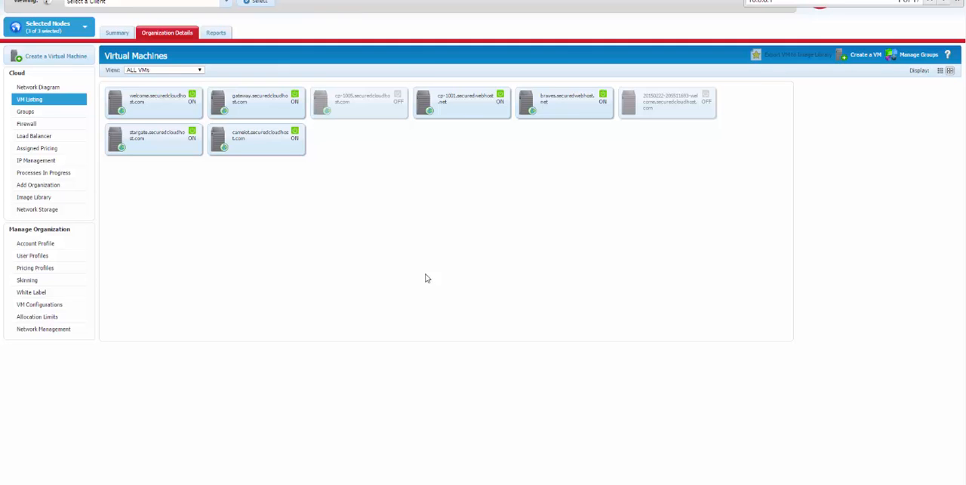
- Open the processes in progress to check the creation status of the new VM
scroll(426, 277, up, 1)
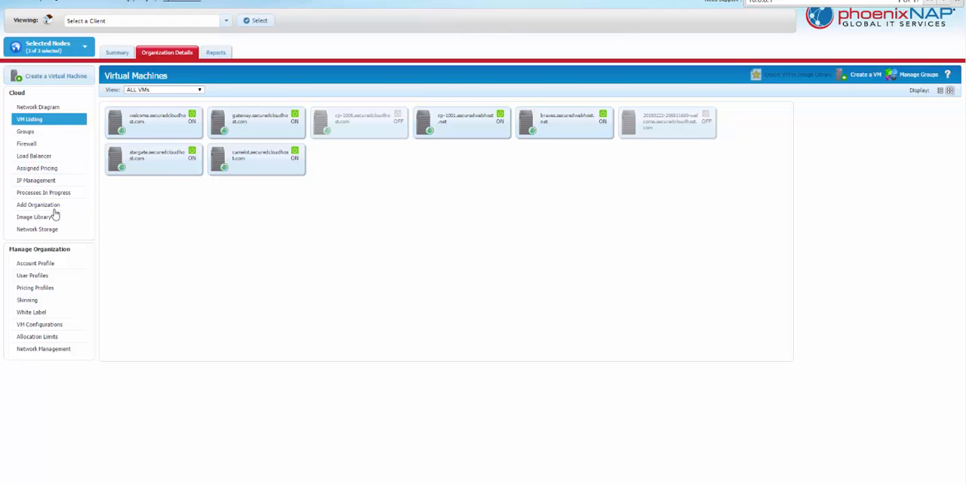
click(39, 193)
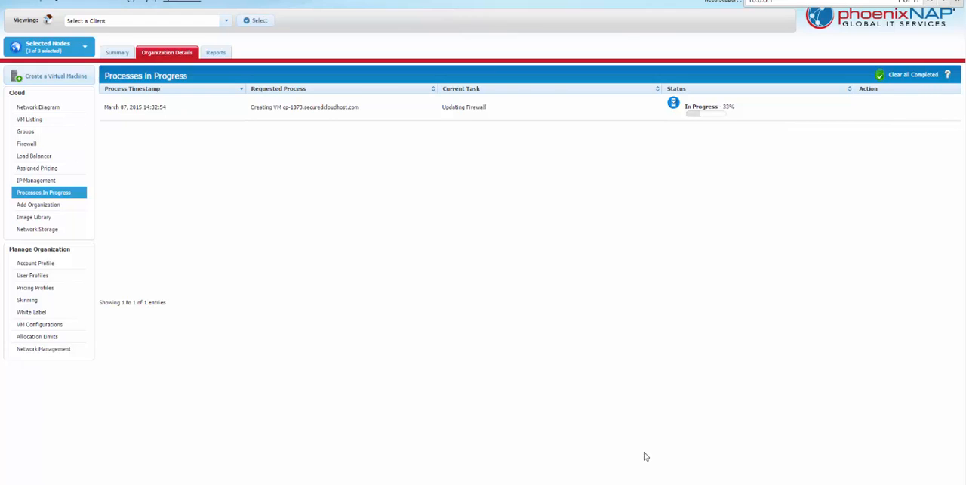
click(618, 483)
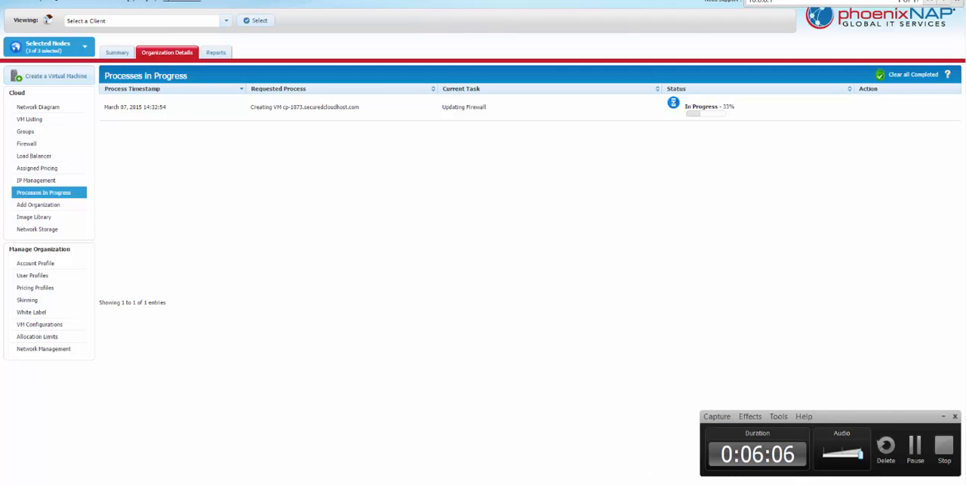
click(921, 452)
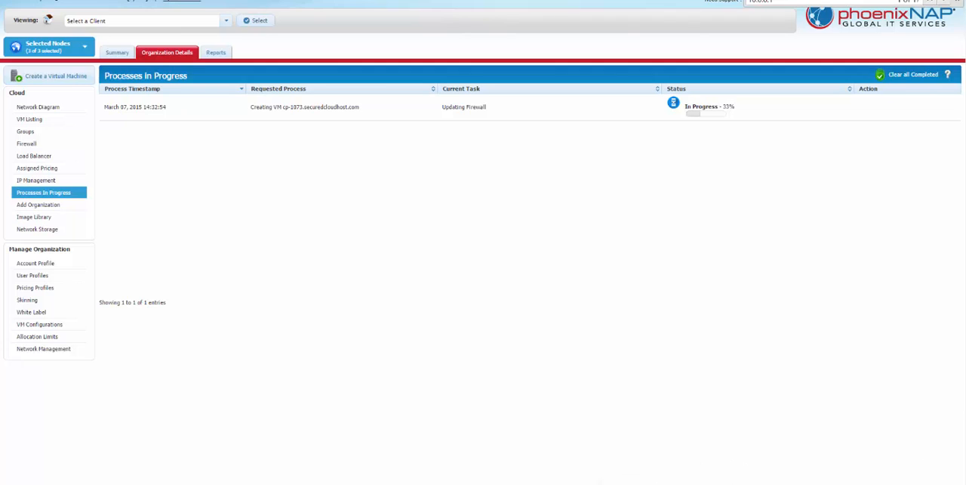
click(619, 483)
click(915, 450)
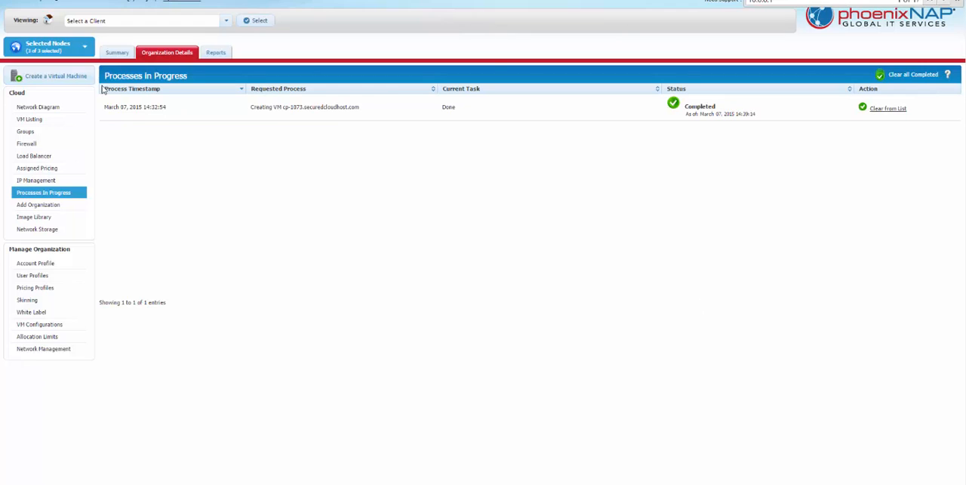
- Select the cp-1073.securedcloudhost.com VM in the VM listing and examine its public and private IP details
click(31, 120)
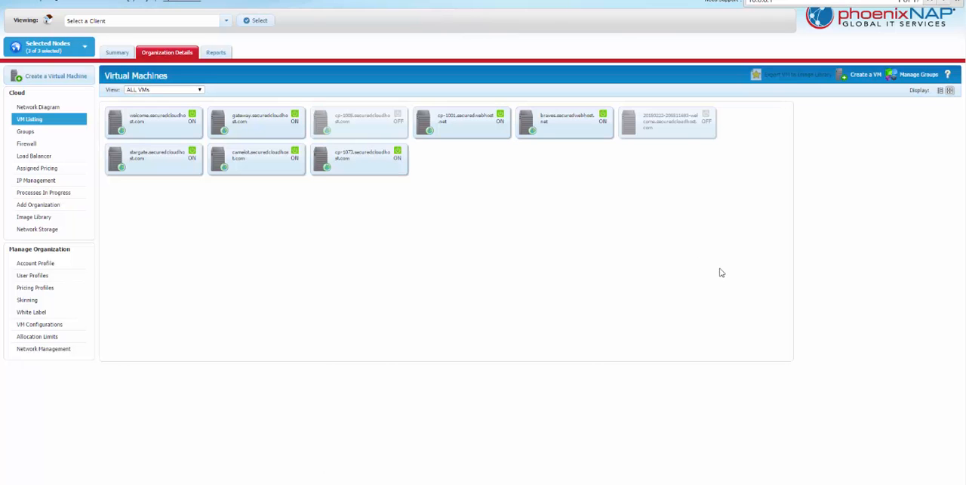
click(367, 169)
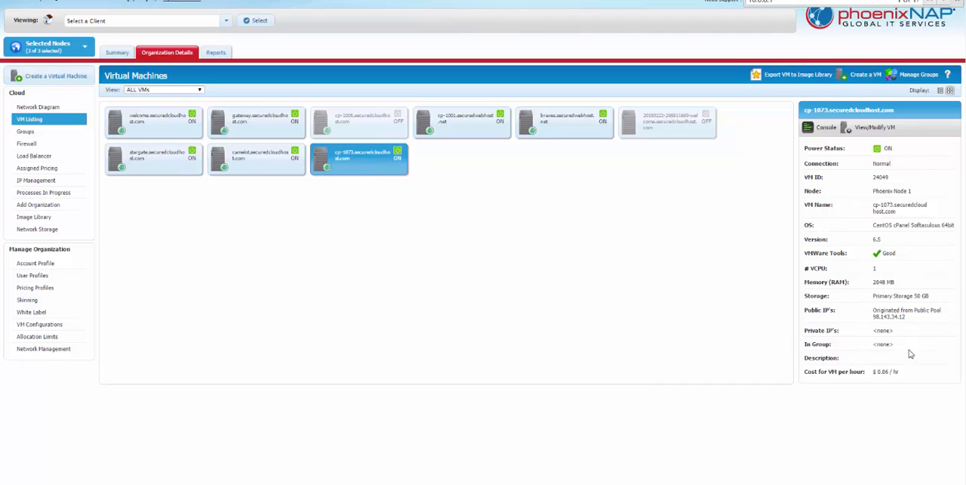
drag(898, 333, 799, 334)
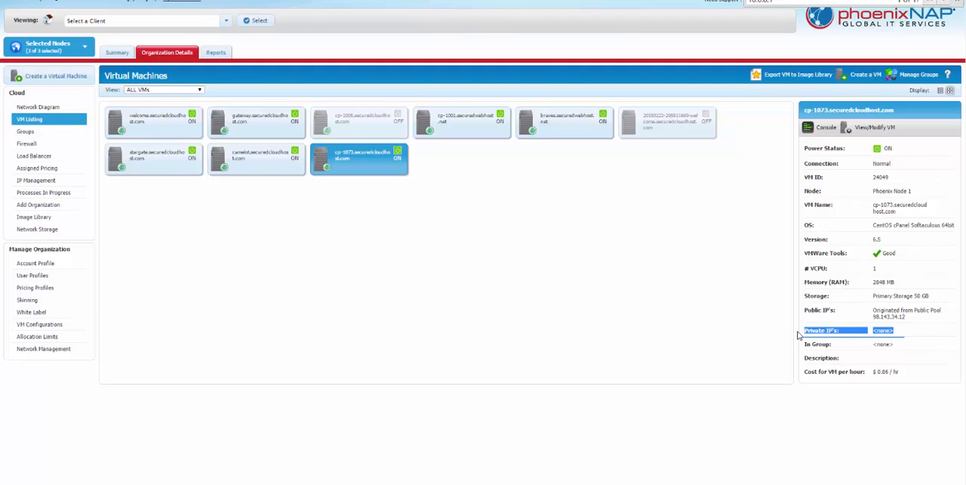
click(862, 336)
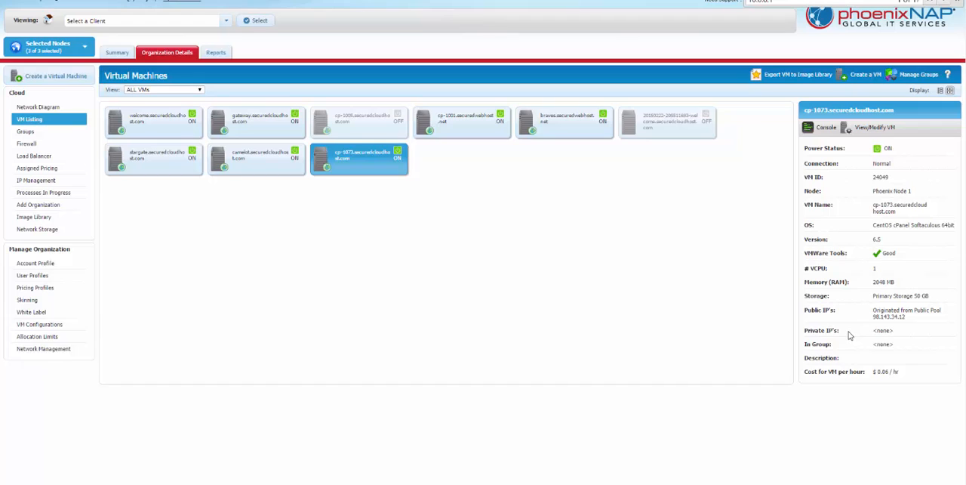
triple_click(895, 317)
click(874, 317)
click(606, 484)
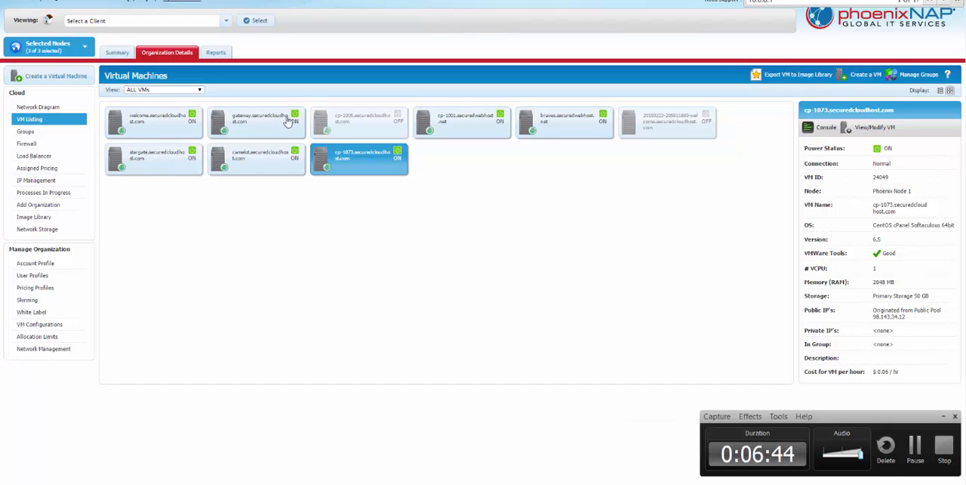
- Open the console of the cp-1073 VM and log in as root with the account password
right_click(362, 160)
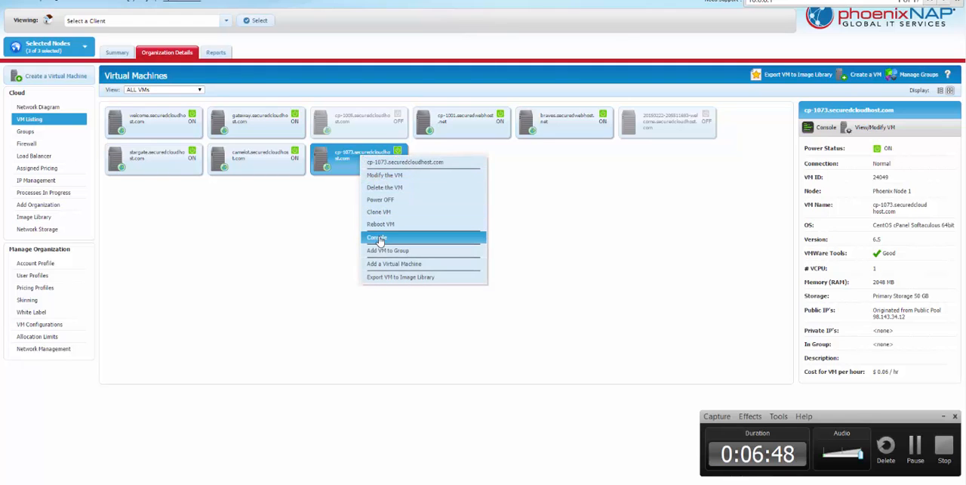
click(379, 239)
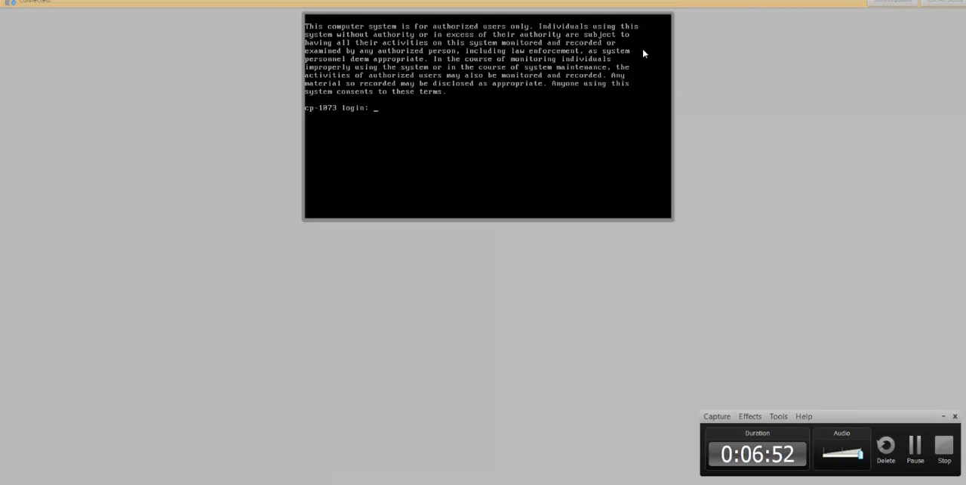
text(root)
key(Return)
key(Return)
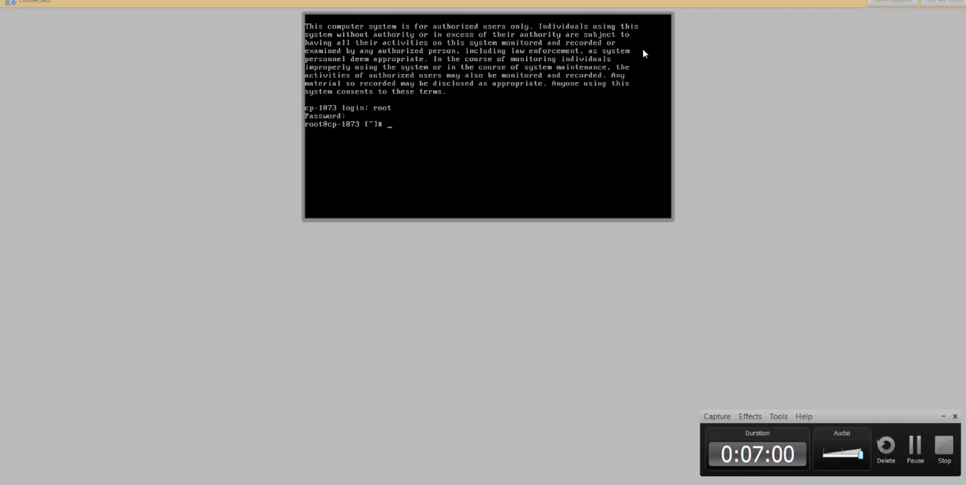
- Open the eth0 interface configuration file /etc/sysconfig/network-scripts/ifcfg-eth0 in vi
text(vi /etc/sysconfig/network)
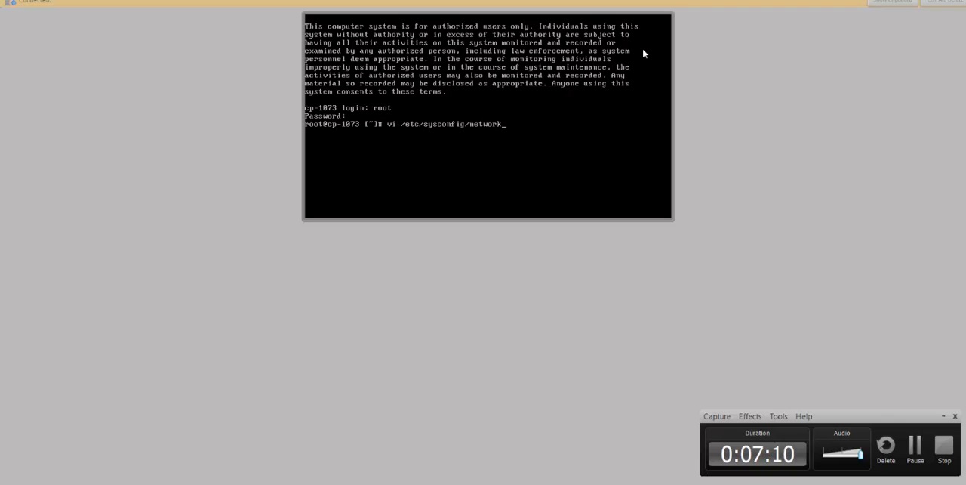
text(-scripts/)
key(Return)
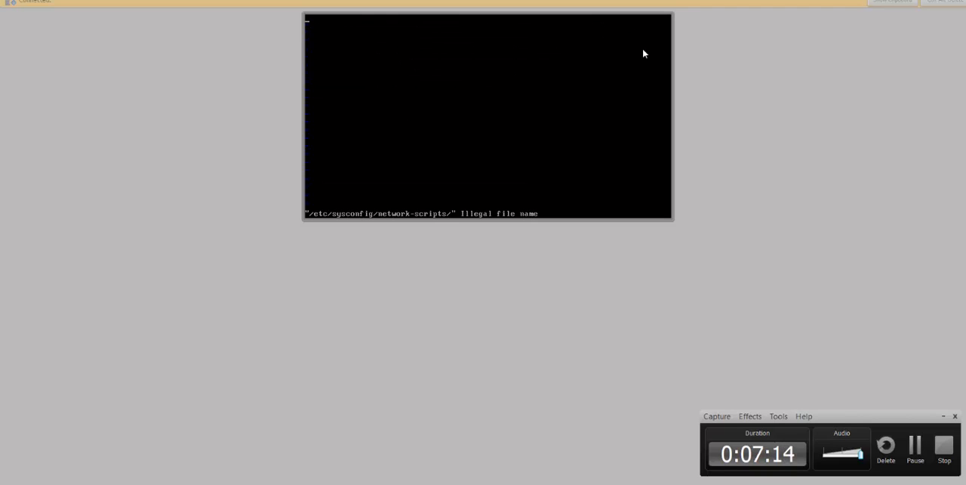
text(:q)
key(Return)
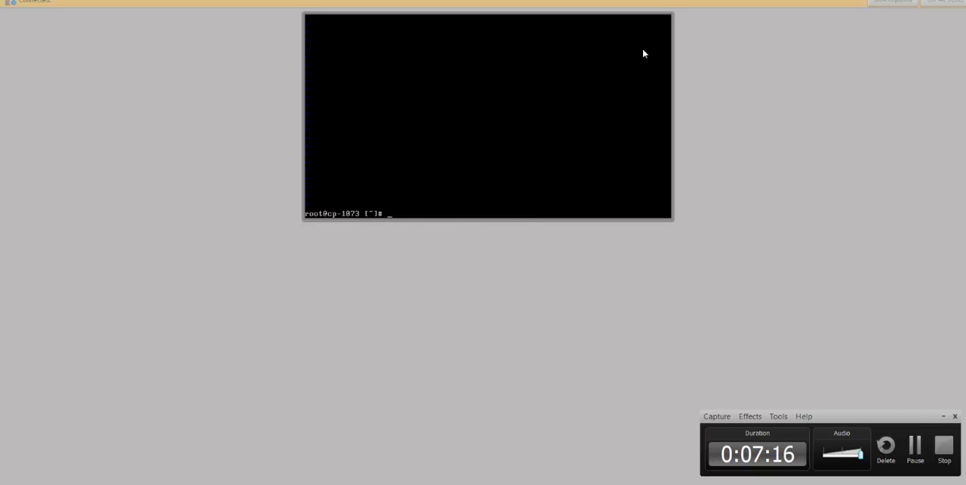
key(Up)
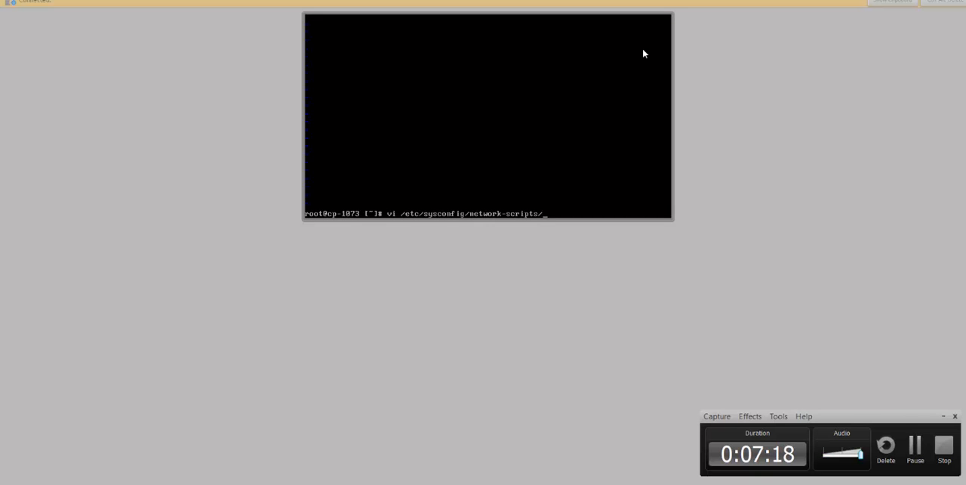
text(ifcfg-)
text(eth0)
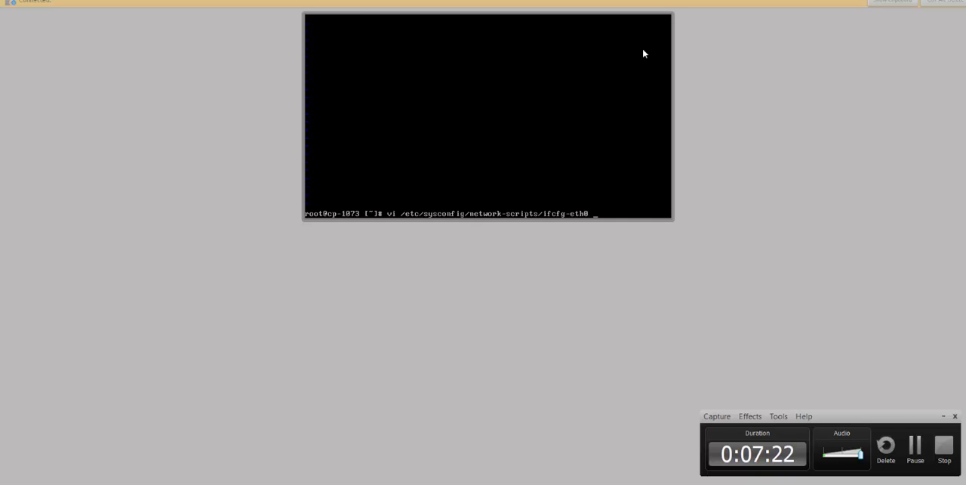
key(Return)
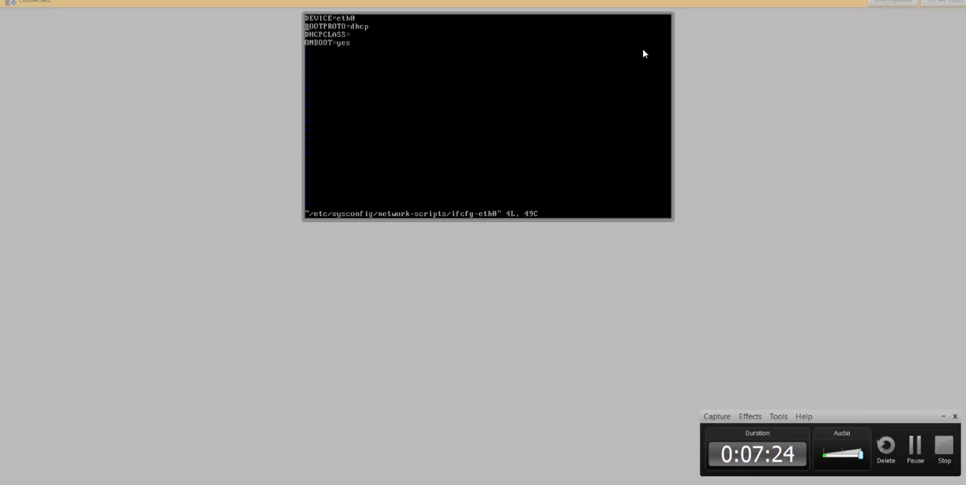
- Set BOOTPROTO to static in the ifcfg-eth0 file
key(Right)
key(Right)
key(Right)
key(Right)
key(Right)
key(Right)
key(x)
key(x)
key(x)
text(a)
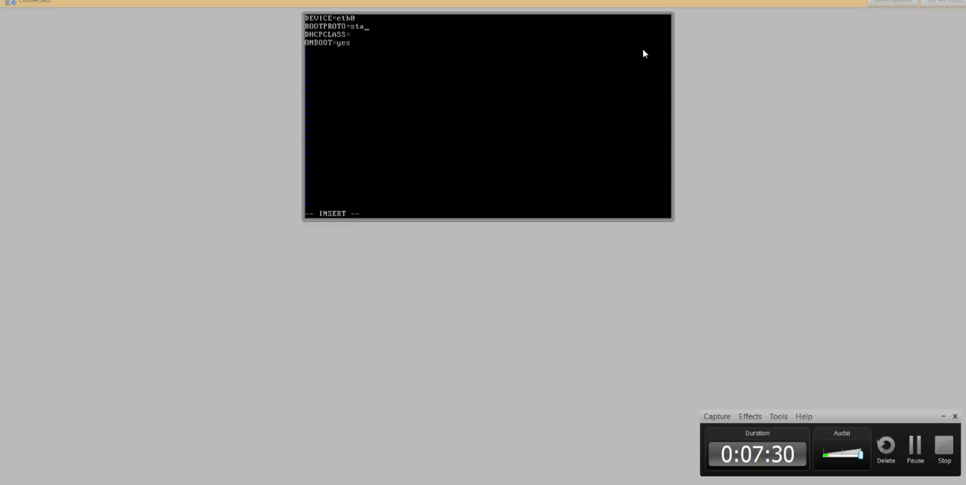
text(static)
key(Escape)
- Add the line IPADDR=10.0.0.18 below the ONBOOT line
key(j)
key(a)
key(Return)
key(BackSpace)
text(IPADDR=10.0.0.)
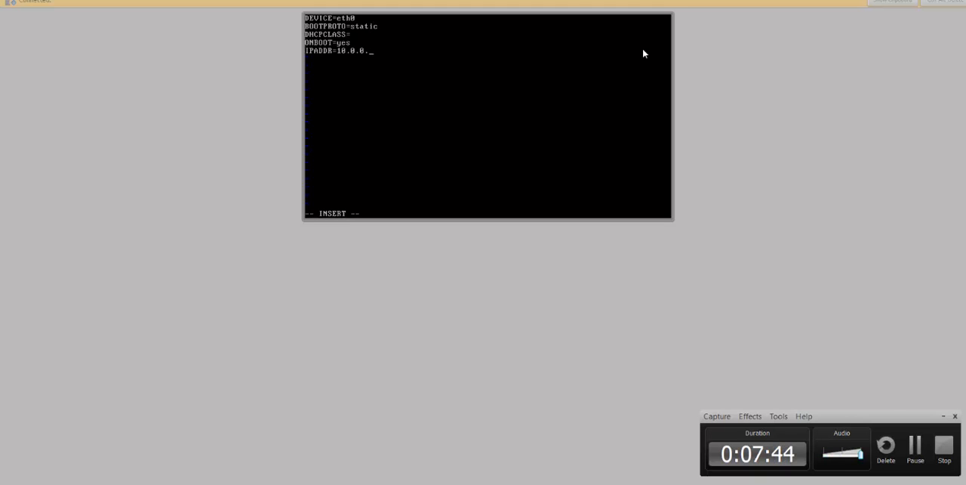
text(18)
- Add the line NETMASK=255.255.240.0 below the IP address, then save and close ifcfg-eth0
key(Return)
text(NETMASK=)
text(255)
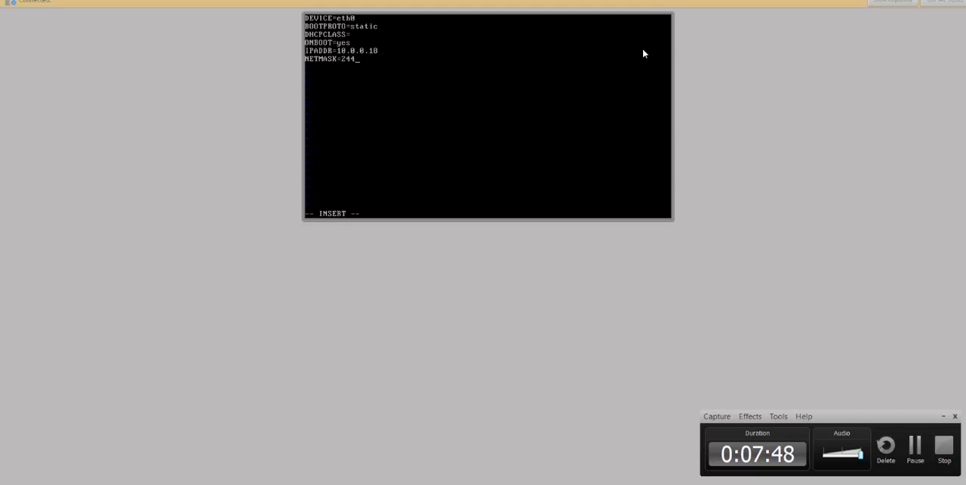
key(BackSpace)
key(BackSpace)
text(55.255)
key(BackSpace)
text(.255.)
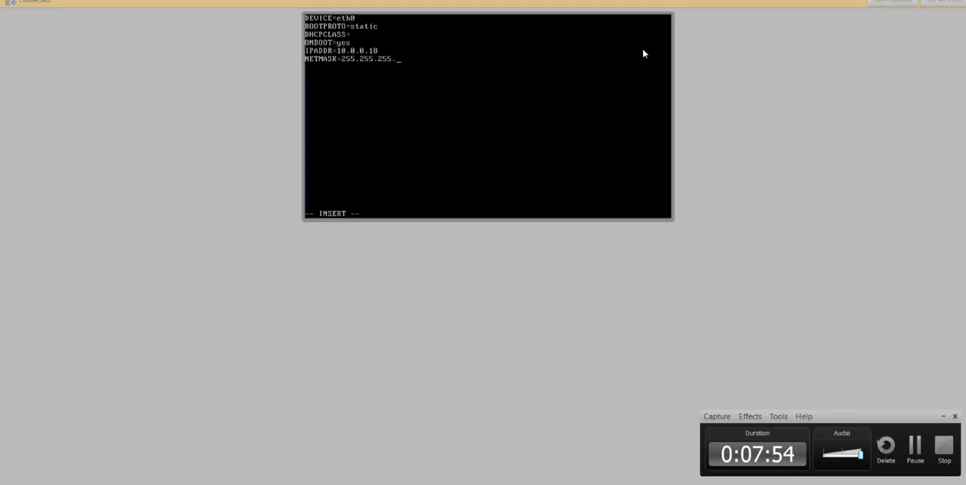
key(BackSpace)
key(BackSpace)
key(BackSpace)
text(240.0)
key(BackSpace)
key(BackSpace)
key(BackSpace)
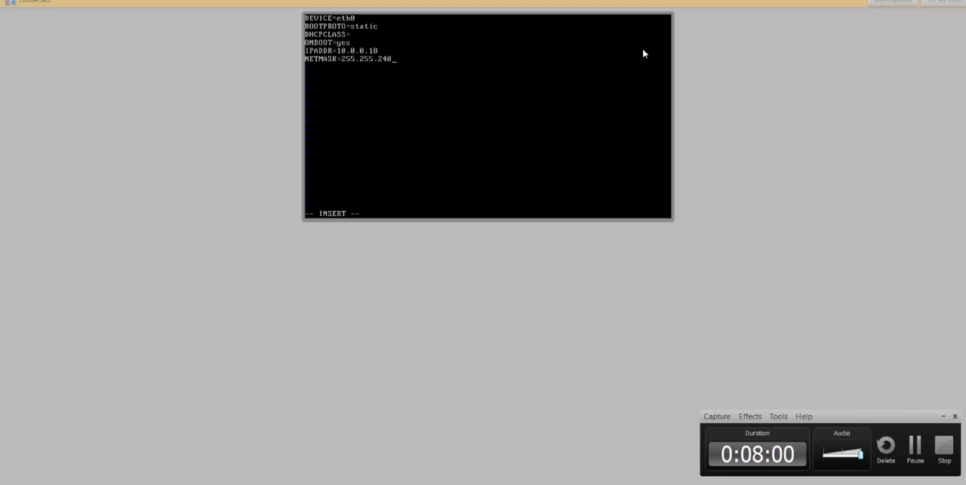
key(BackSpace)
text(0.0)
key(Escape)
text(:wq)
key(Return)
- Open the DNS resolver file /etc/resolv.conf in vi
text(vi /)
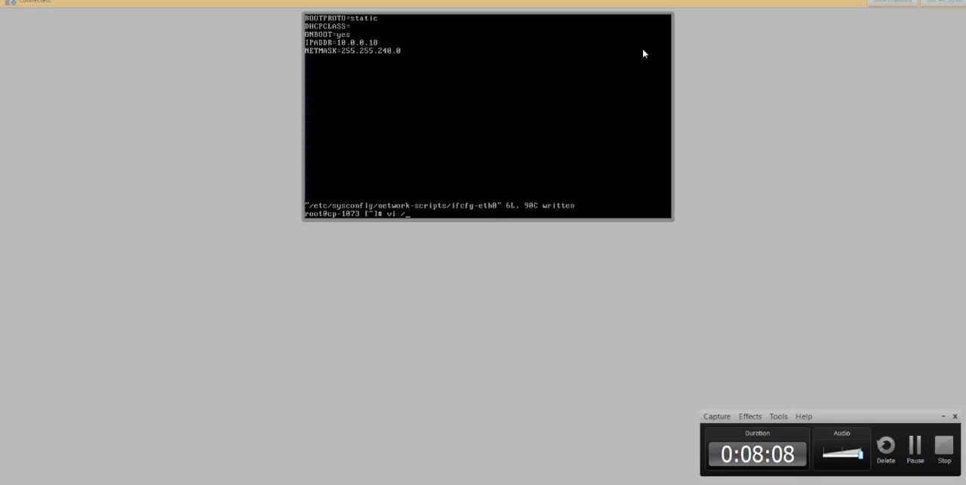
text(etc/res)
key(BackSpace)
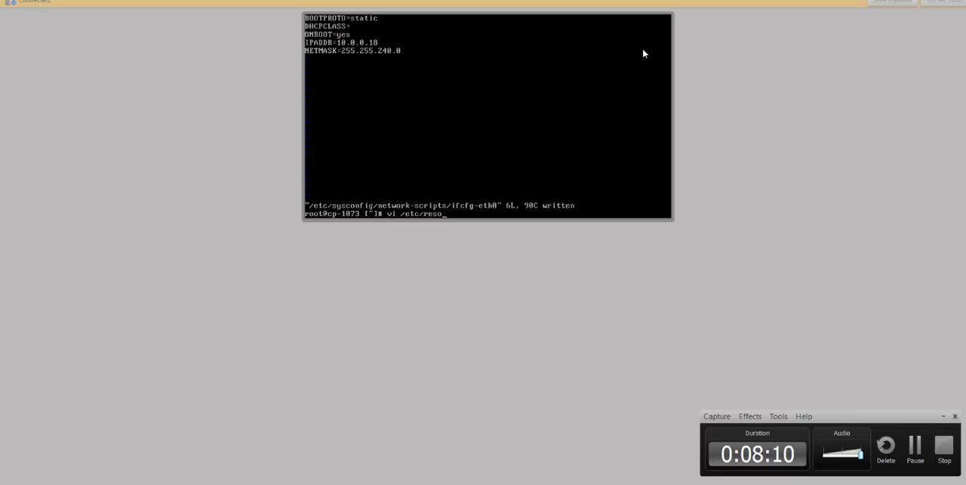
key(Tab)
key(Return)
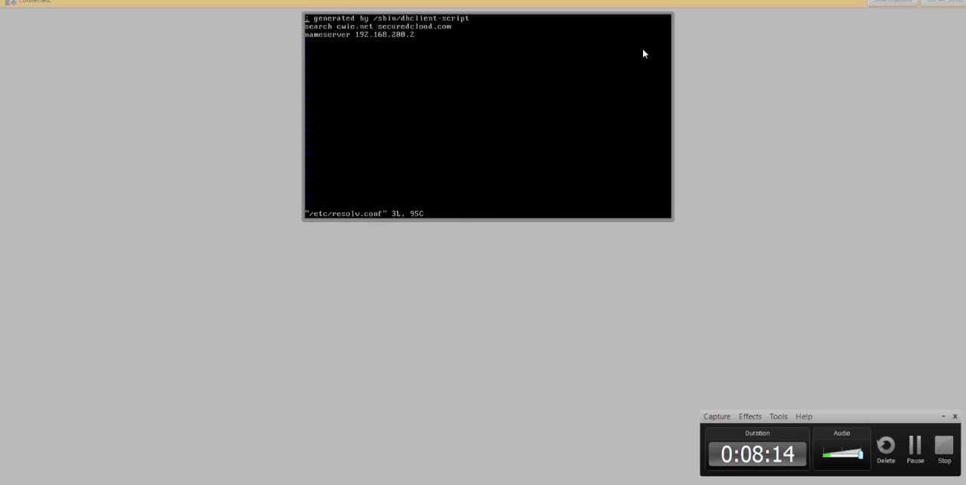
- Add the line "nameserver 8.8.8.8" below the existing nameserver entry
key(Down)
key(Down)
key(Right)
key(Right)
key(Right)
key(Right)
key(Right)
key(End)
key(a)
key(Return)
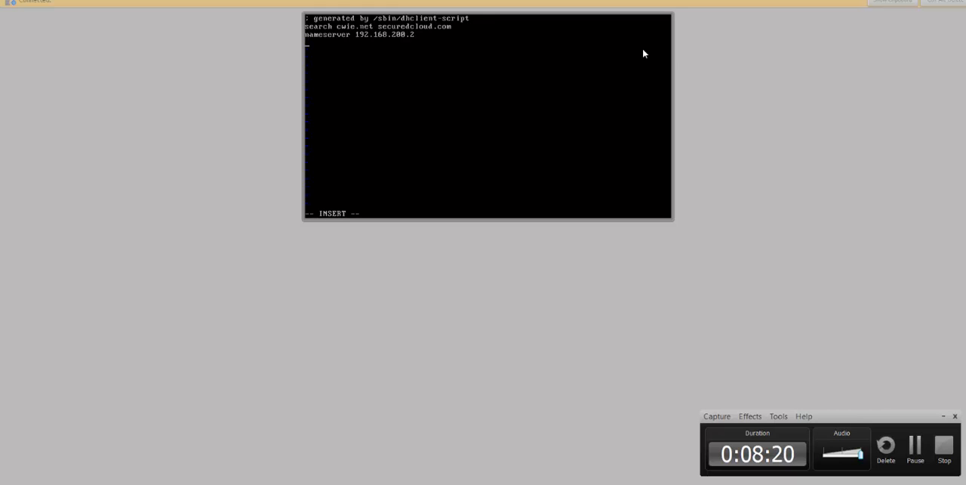
text(nameserver 8)
text(.8.8)
key(BackSpace)
text(.8)
- Add the line "nameserver 8.8.4.4" below the previous one, then save and close resolv.conf
key(Return)
text(name)
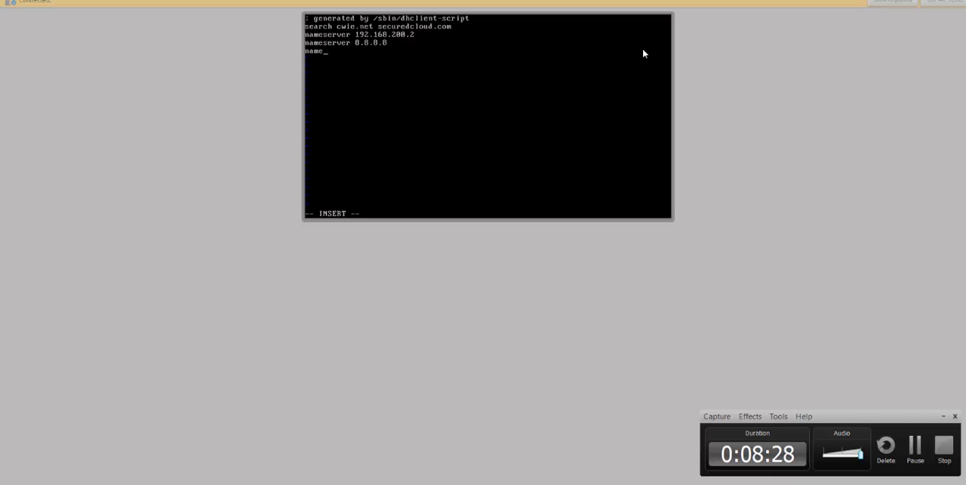
text(server 8.8.4.4)
key(Return)
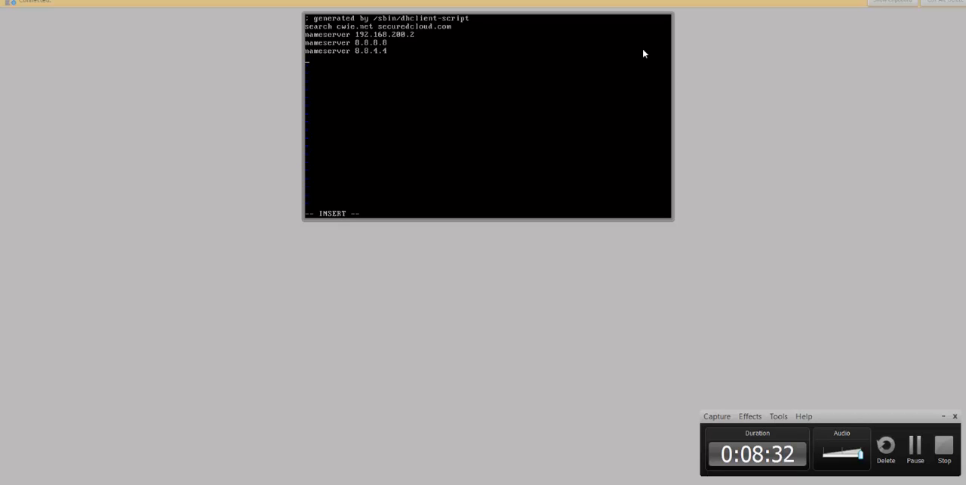
key(Escape)
text(:wq)
key(Return)
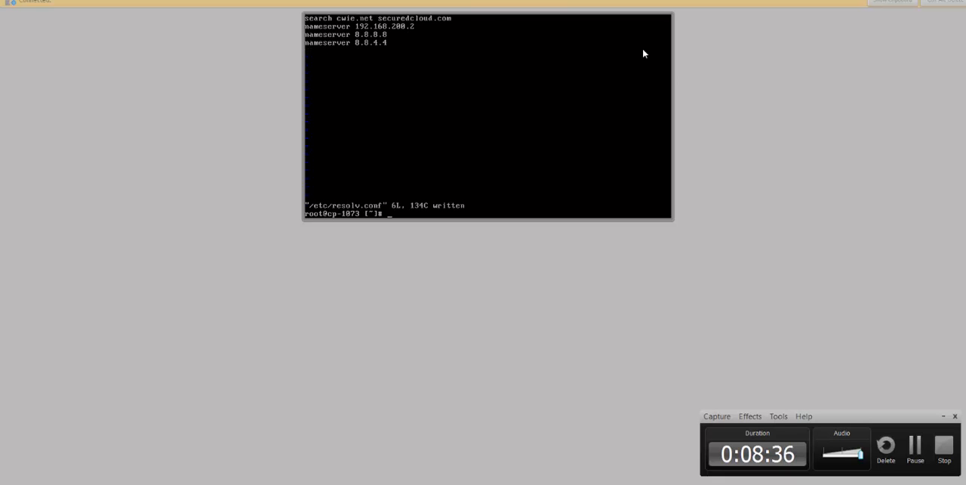
- Open the general network settings file /etc/sysconfig/network in vi
text(vi /etc/syscon)
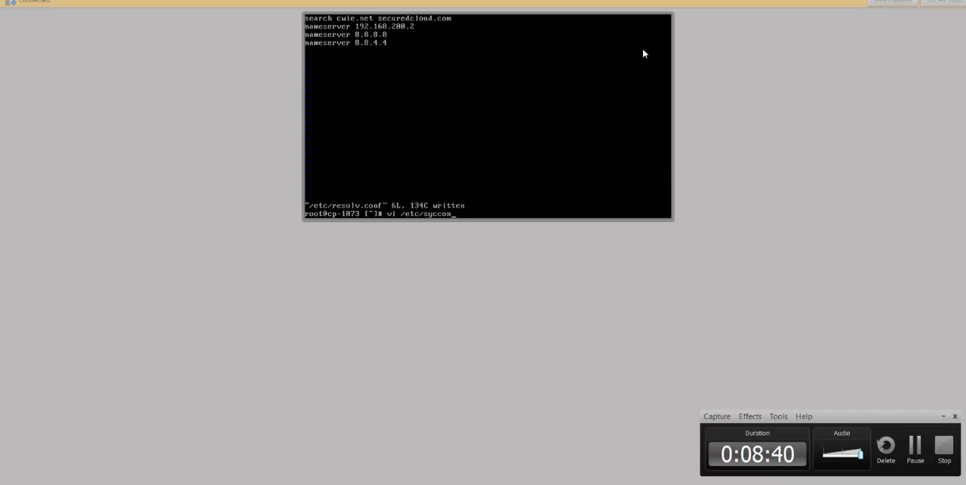
key(BackSpace)
key(BackSpace)
key(BackSpace)
key(BackSpace)
text(ysconfig/network)
key(Return)
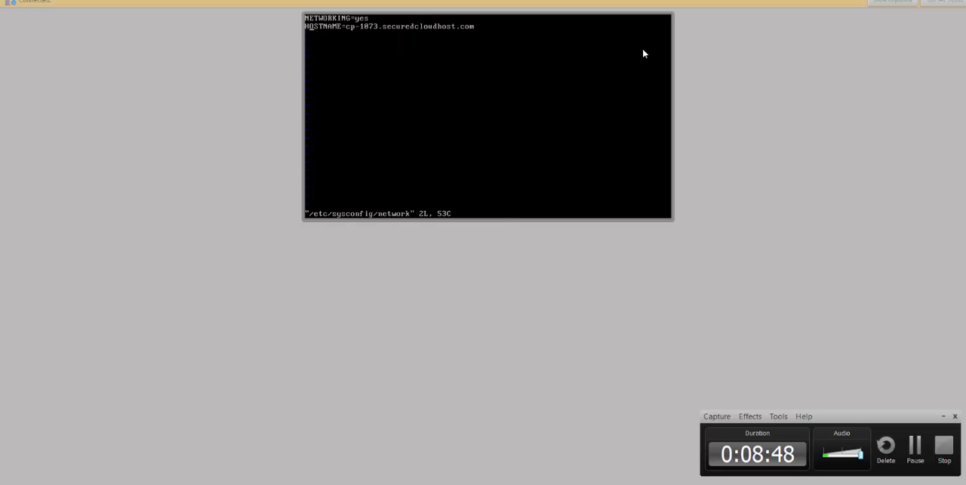
- Add the line GATEWAY=10.0.0.1 below the HOSTNAME line, then save and close the file
key(Right)
key(Right)
key(Right)
key(Right)
key(a)
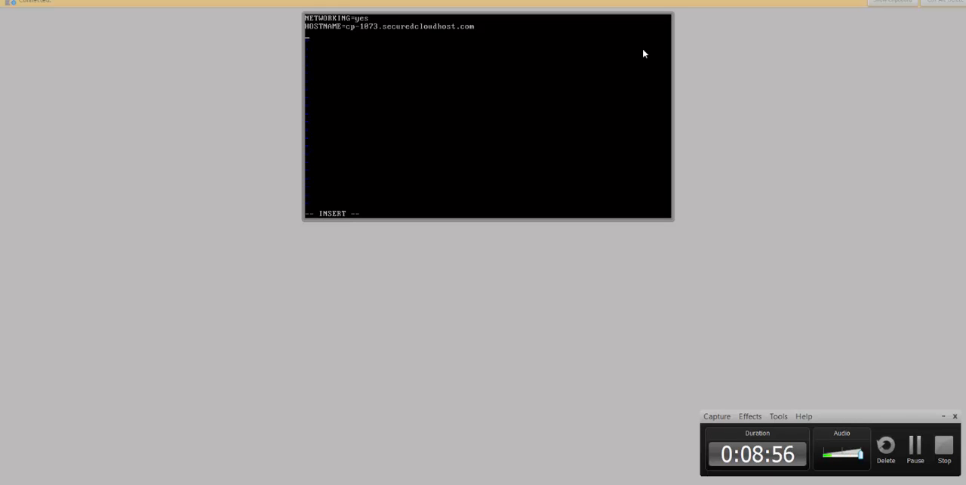
text(g)
text(GATEWA)
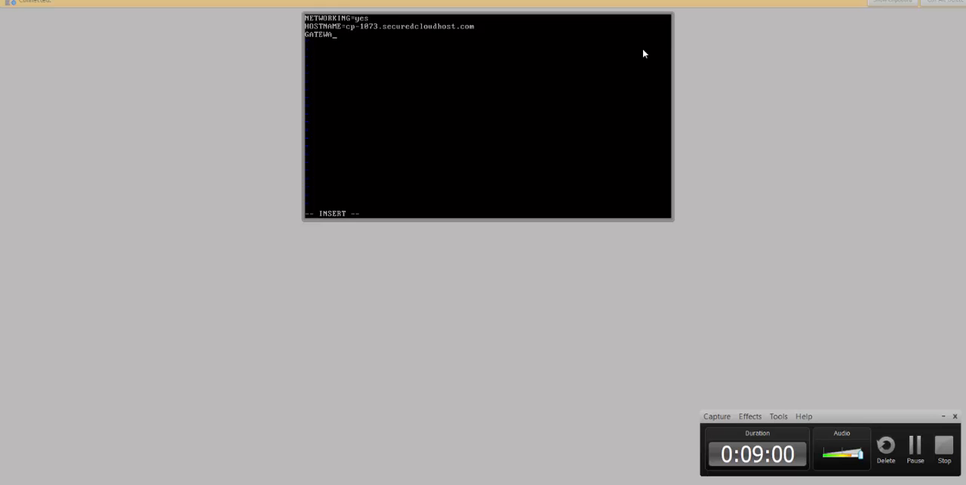
text(Y=1)
text(0.0.0.01)
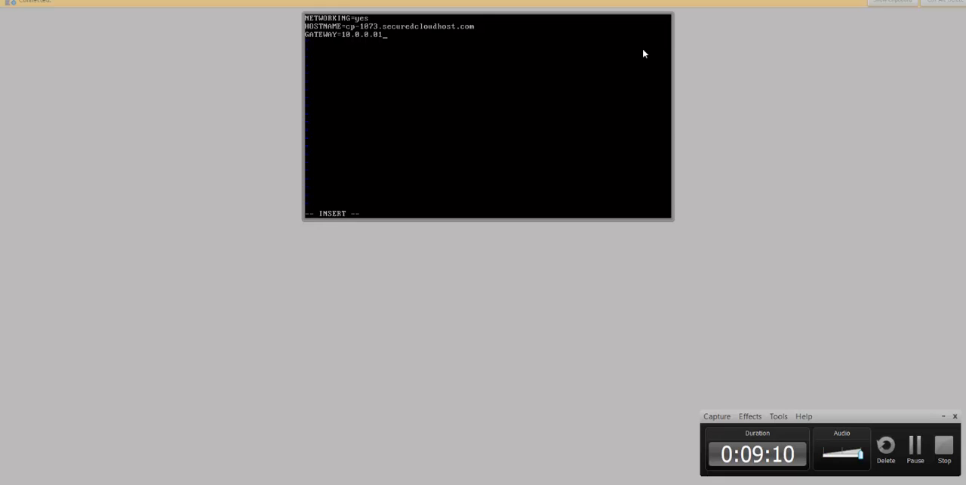
key(BackSpace)
text(1)
key(Escape)
text(:wq)
key(Return)
- Restart the network service with "service network restart"
text(servi)
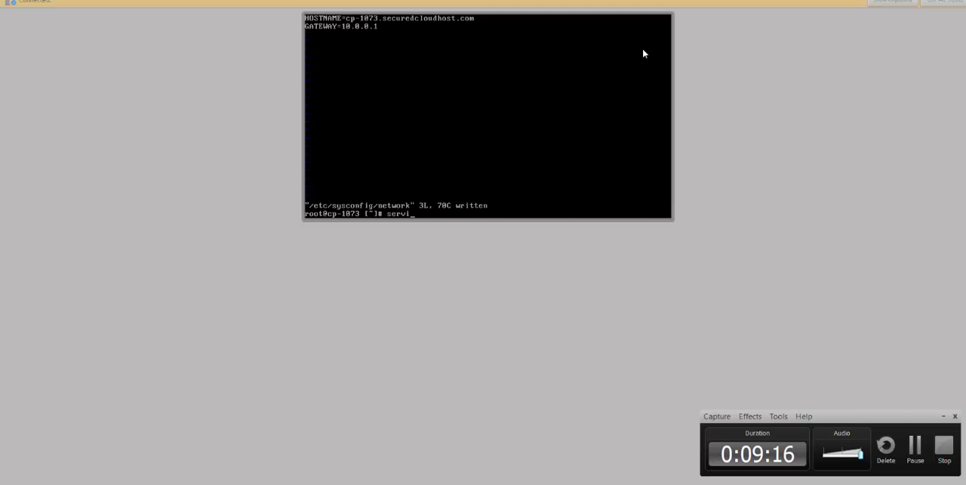
text(ce network restart)
key(Return)
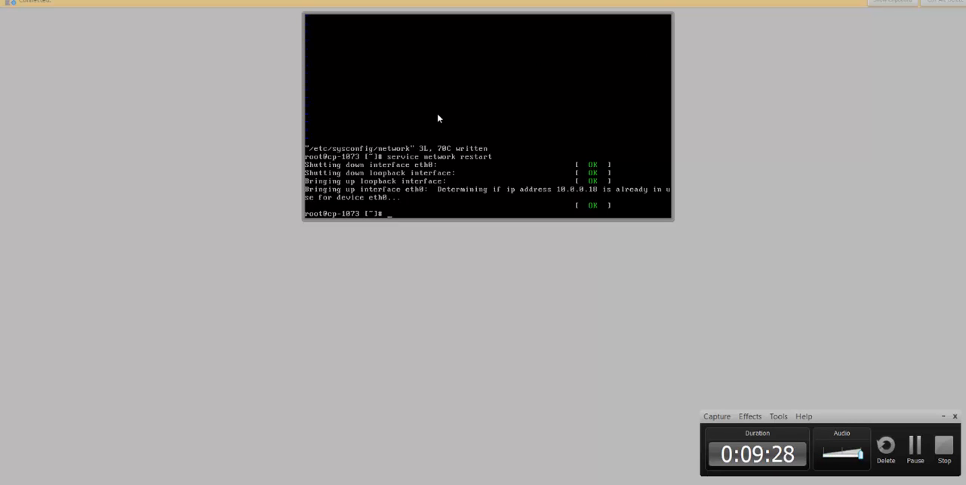
- Return to the phoenixNAP portal and open the IP mapping of the cp-1073.securedcloudhost.com VM from its modification page
click(483, 0)
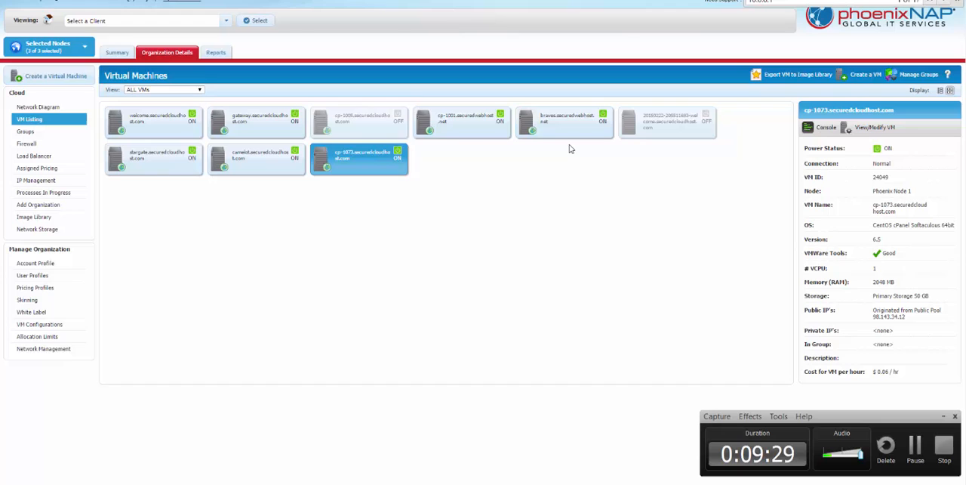
right_click(368, 160)
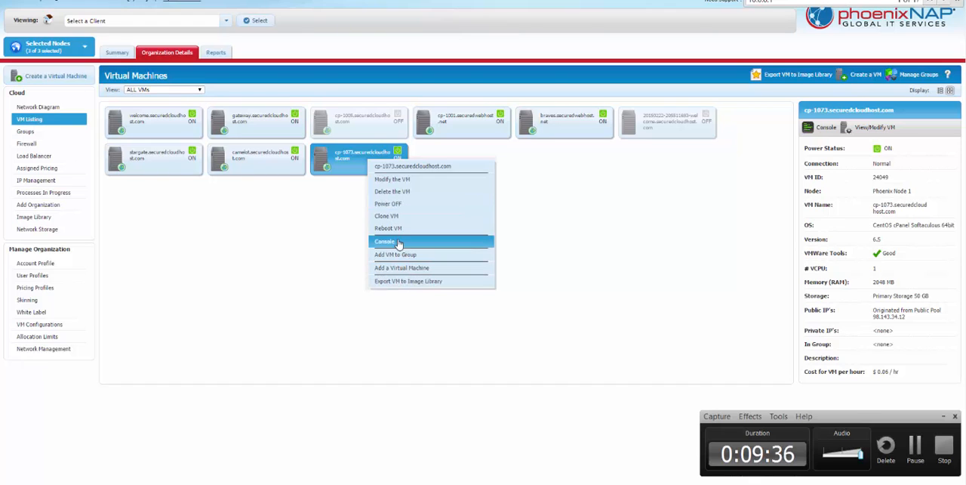
click(401, 179)
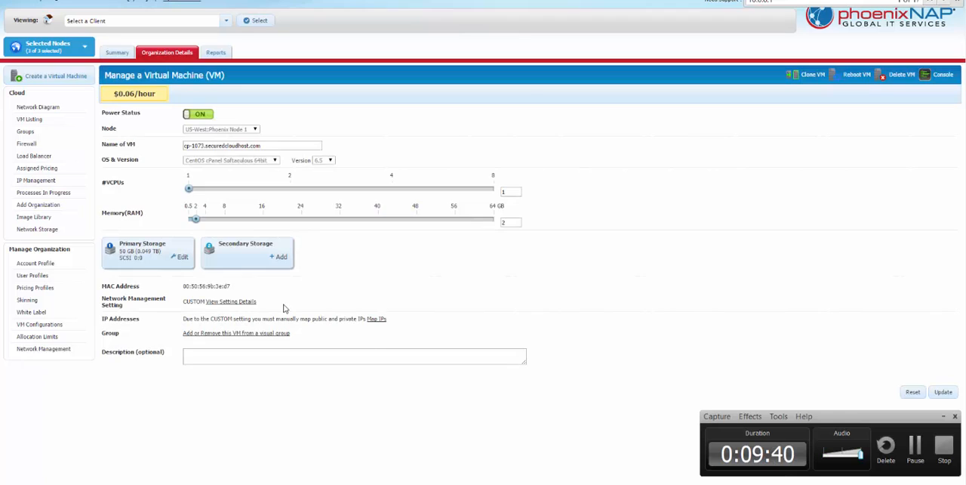
click(375, 318)
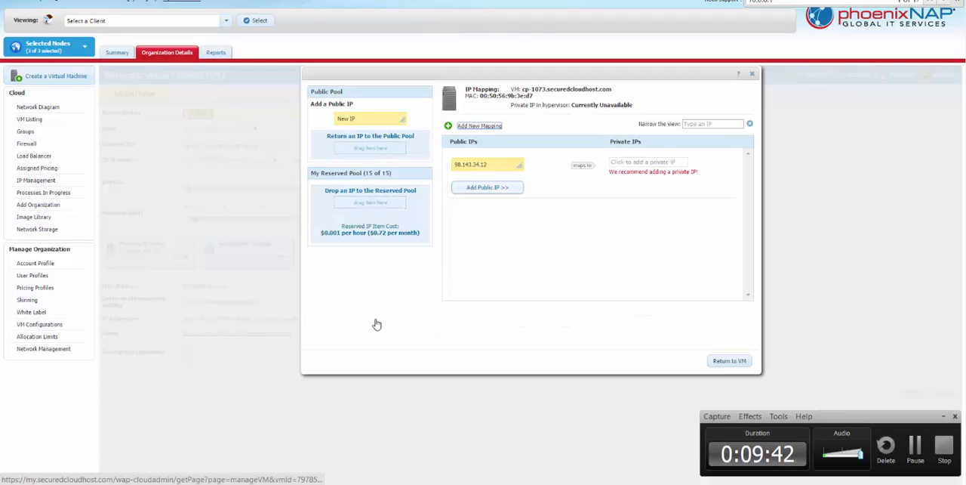
- Map the public IP 98.143.34.12 to the private IP 10.0.0.18
click(639, 161)
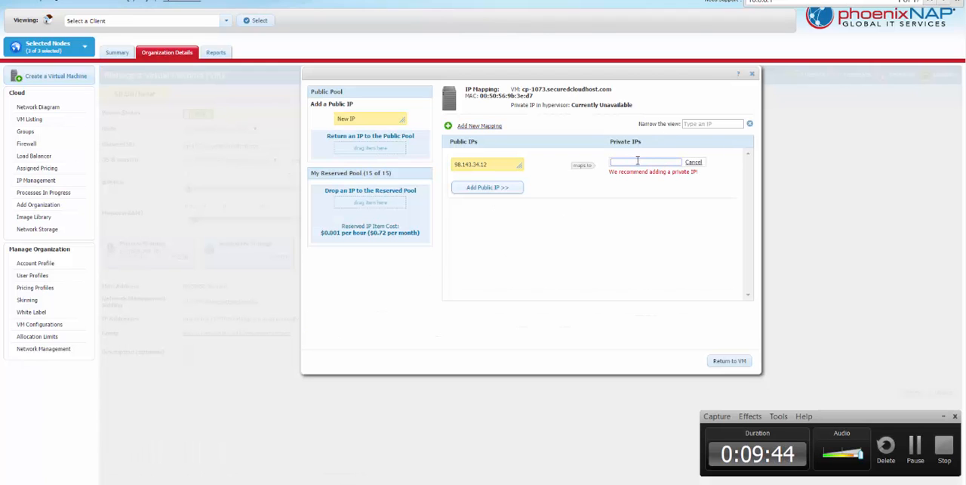
text(10.0.0.18)
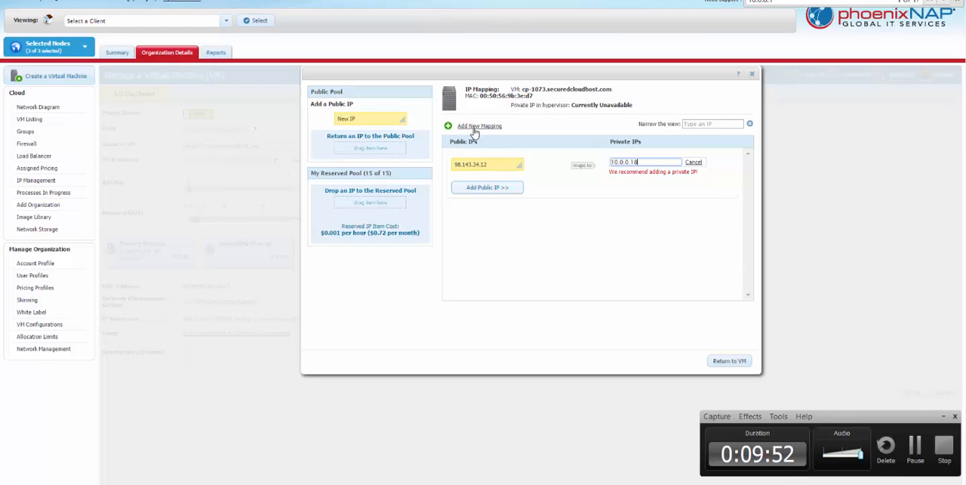
mouse_move(476, 130)
mouse_down()
mouse_move(479, 222)
mouse_move(472, 117)
mouse_up()
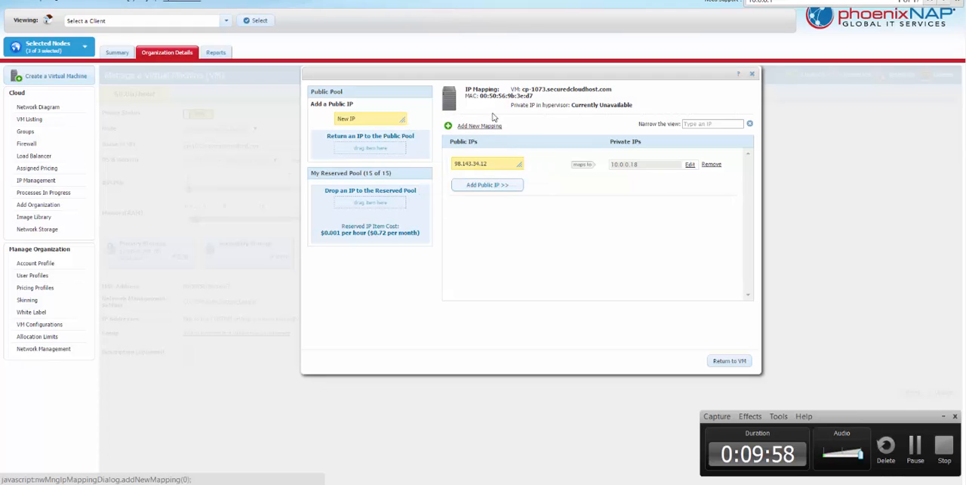
- Add a new mapping with the private IP 10.0.0.19 and no public IP
click(479, 125)
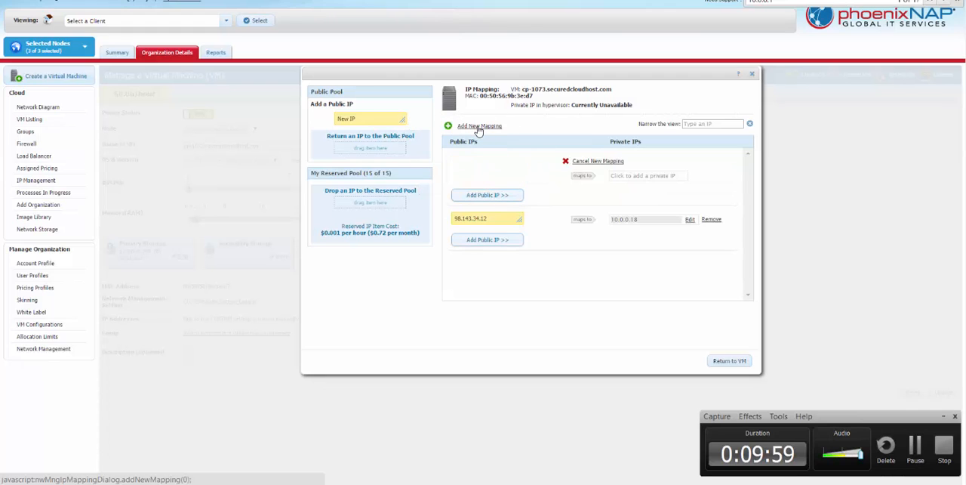
click(663, 176)
text(10)
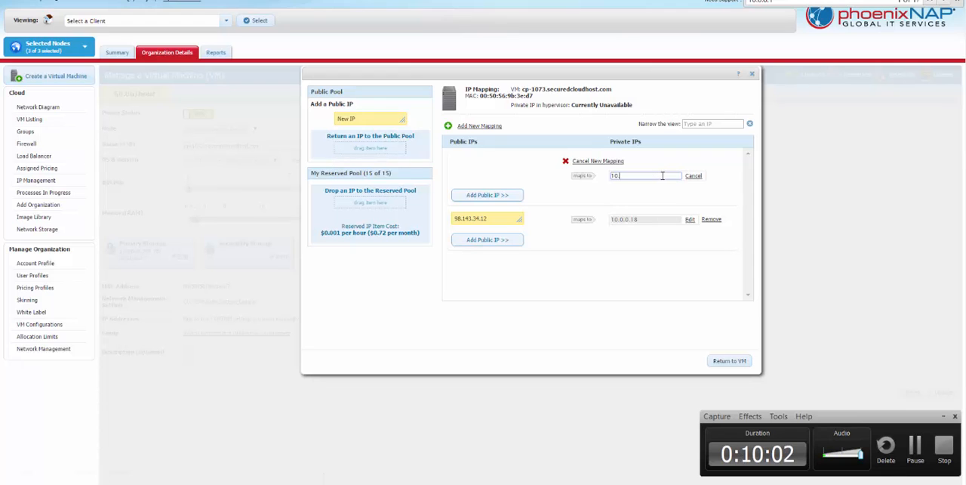
text(.0.0.19)
click(604, 273)
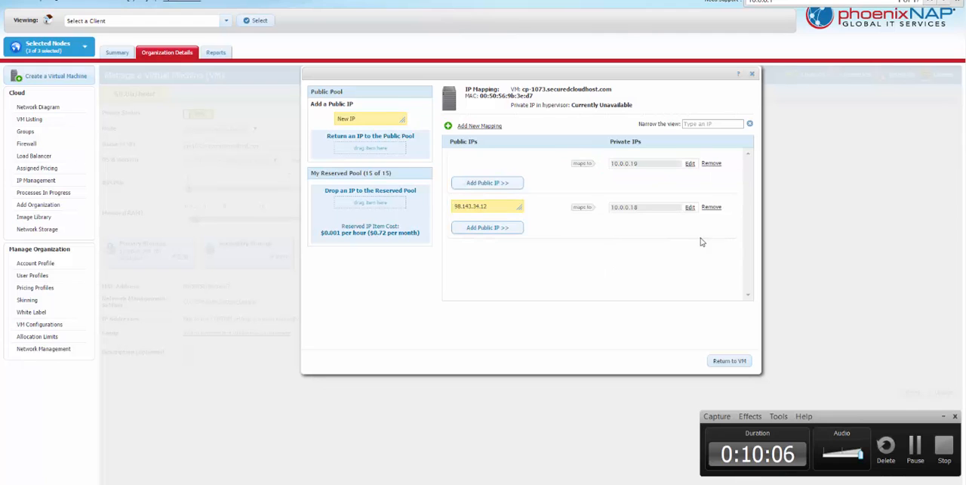
- Assign a new public IP from the public pool to the 10.0.0.19 mapping and submit the VM update
drag(403, 123, 483, 165)
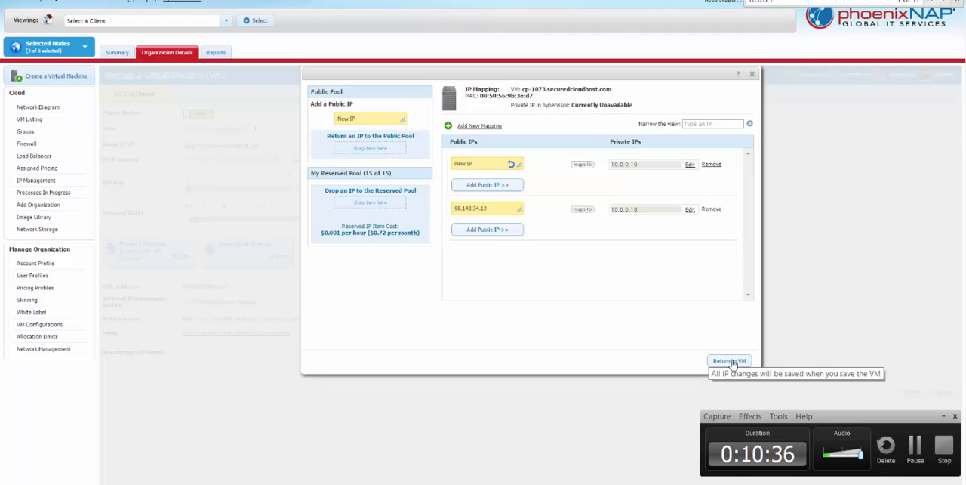
click(730, 361)
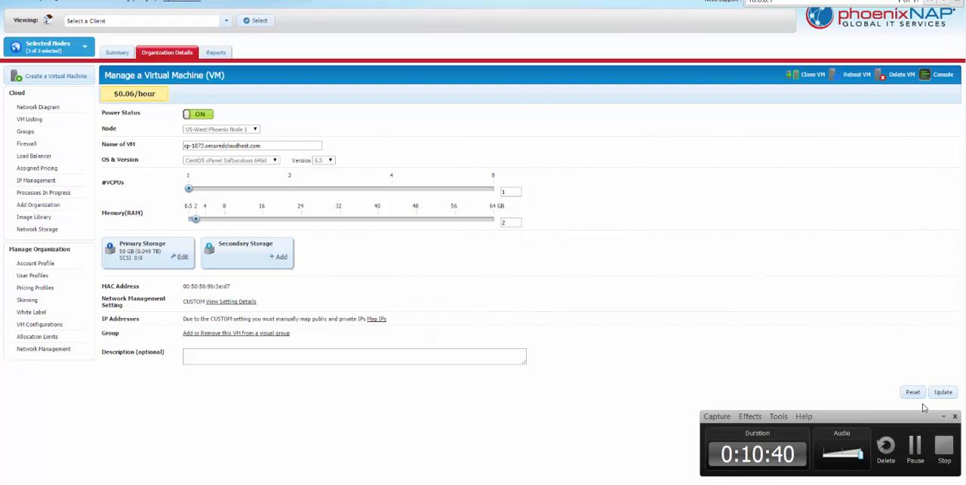
click(943, 417)
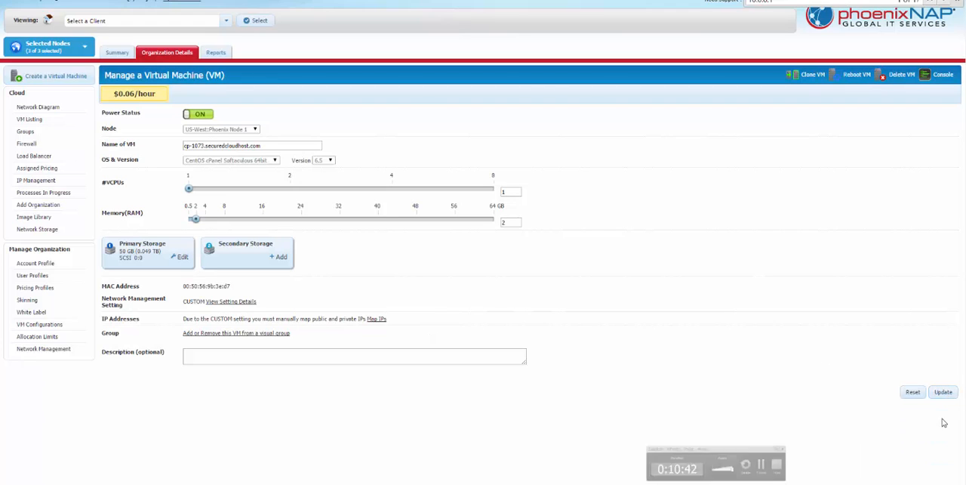
click(943, 393)
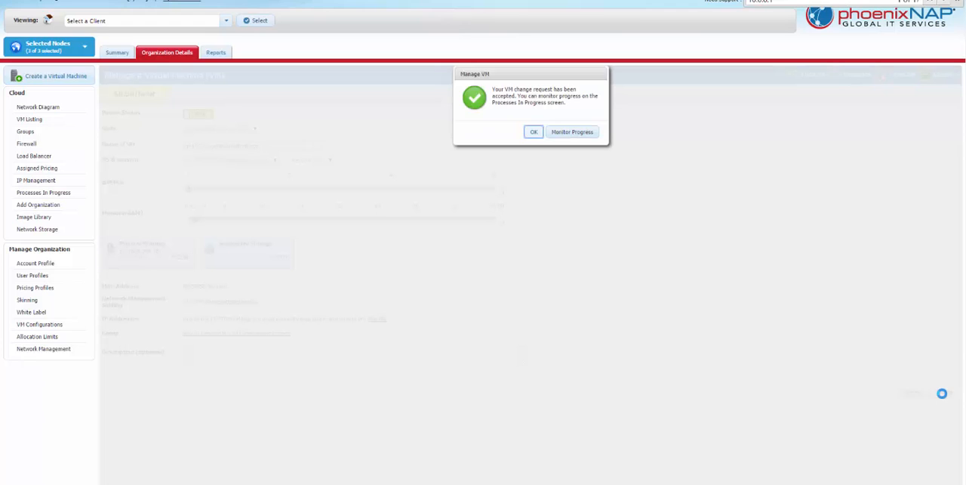
click(532, 132)
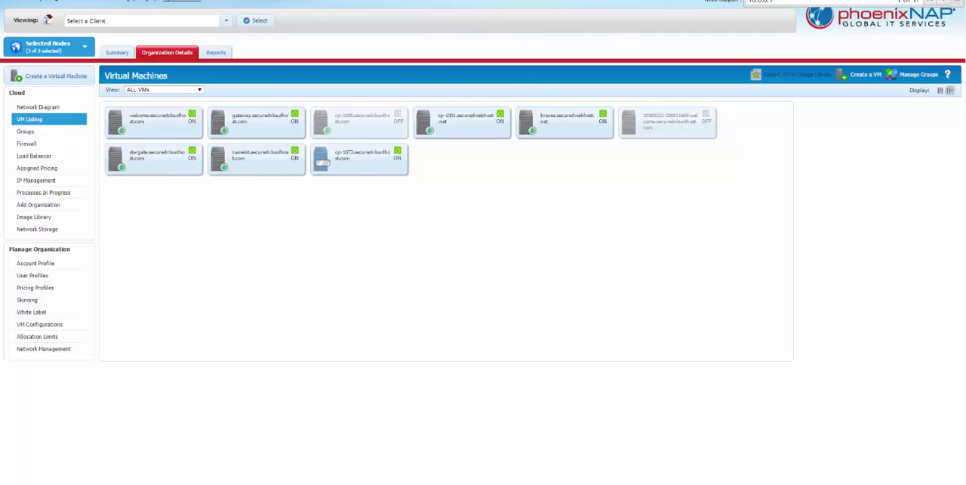
- Reopen the VM listing and select the cp-1073.securedcloudhost.com VM to examine its public and private IPs
click(483, 483)
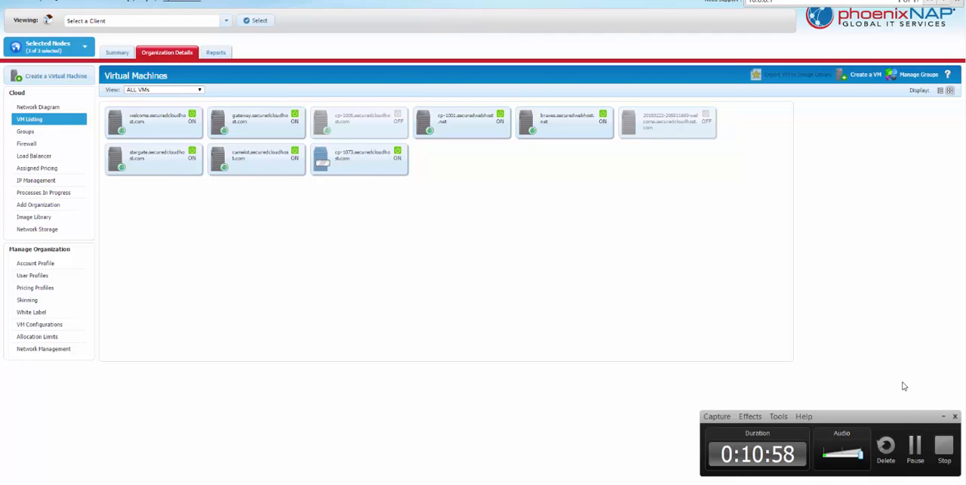
click(915, 449)
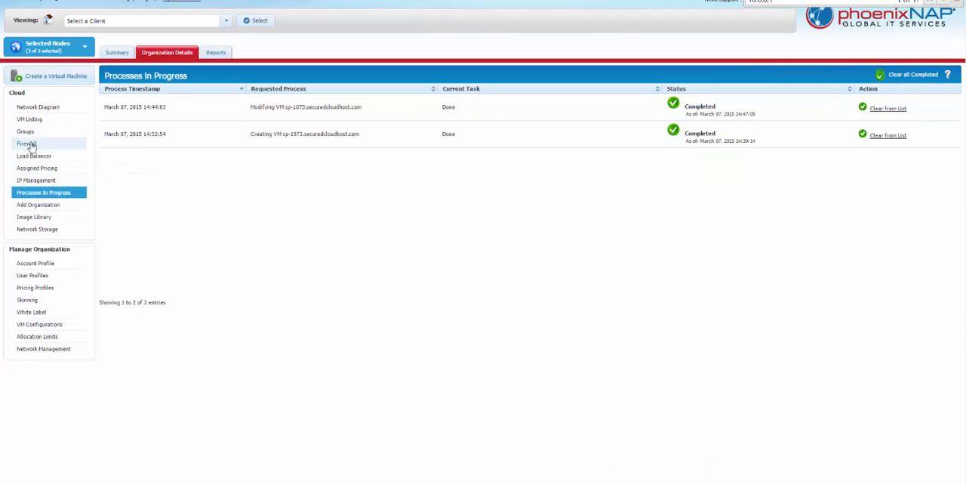
click(28, 120)
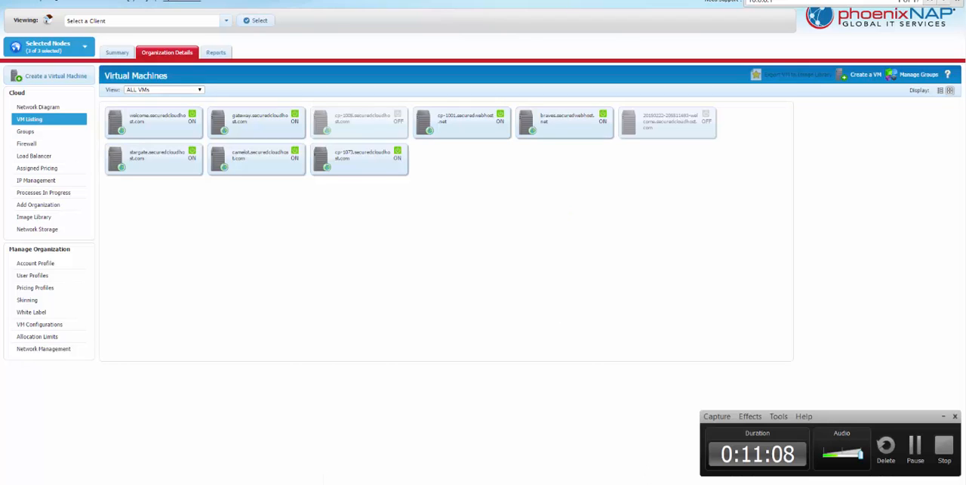
click(376, 172)
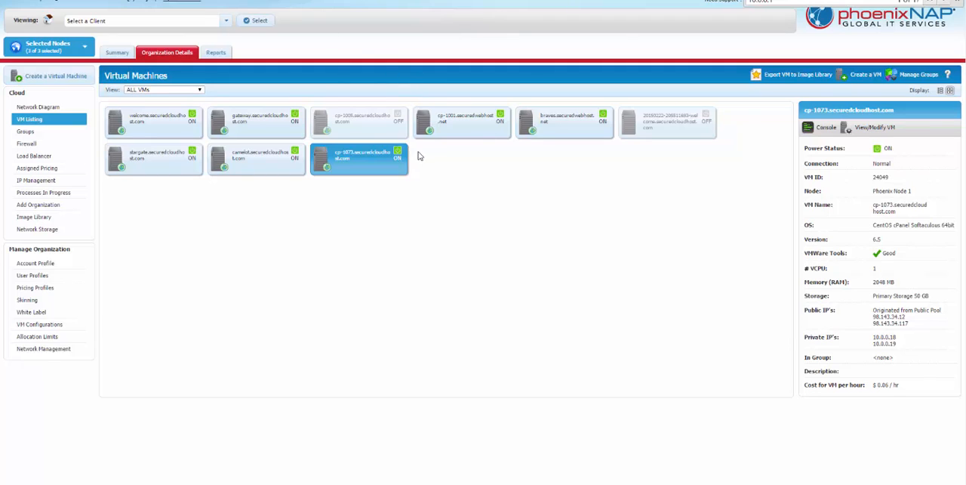
key(ctrl+t)
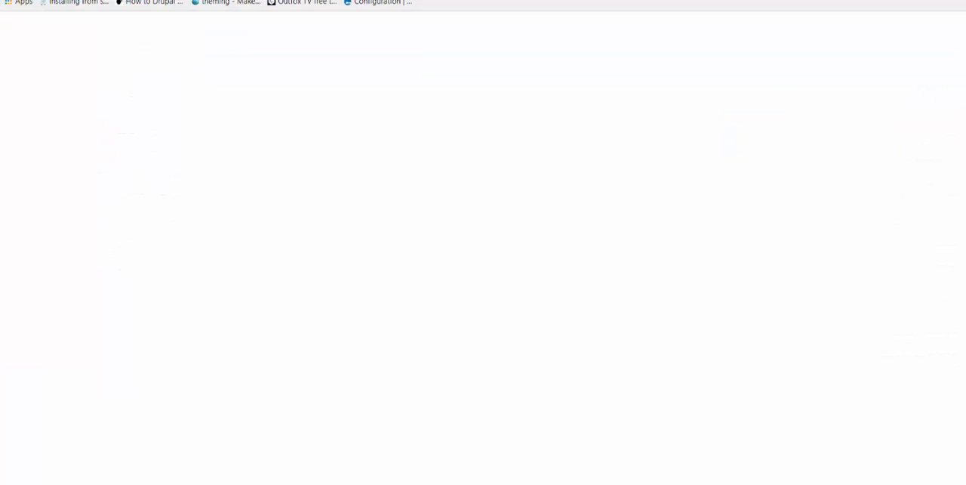
key(ctrl+w)
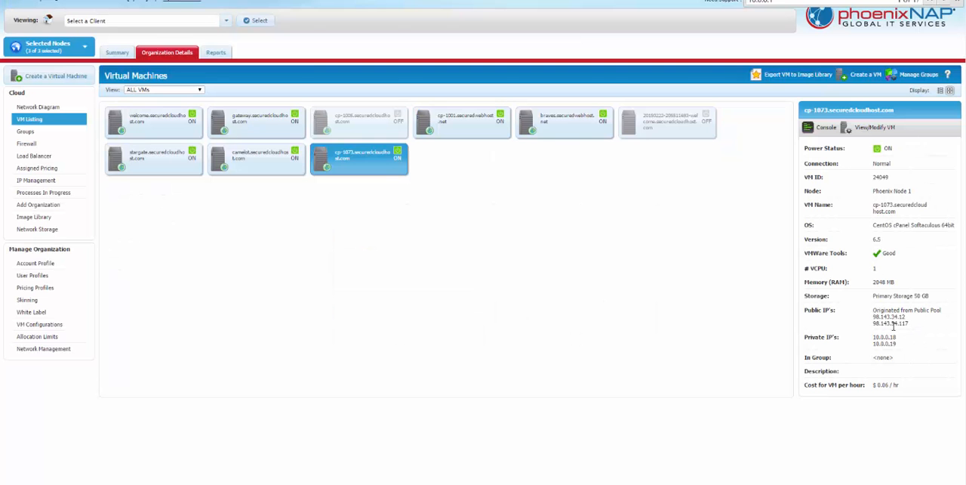
drag(899, 338, 876, 338)
drag(905, 318, 874, 312)
key(ctrl+t)
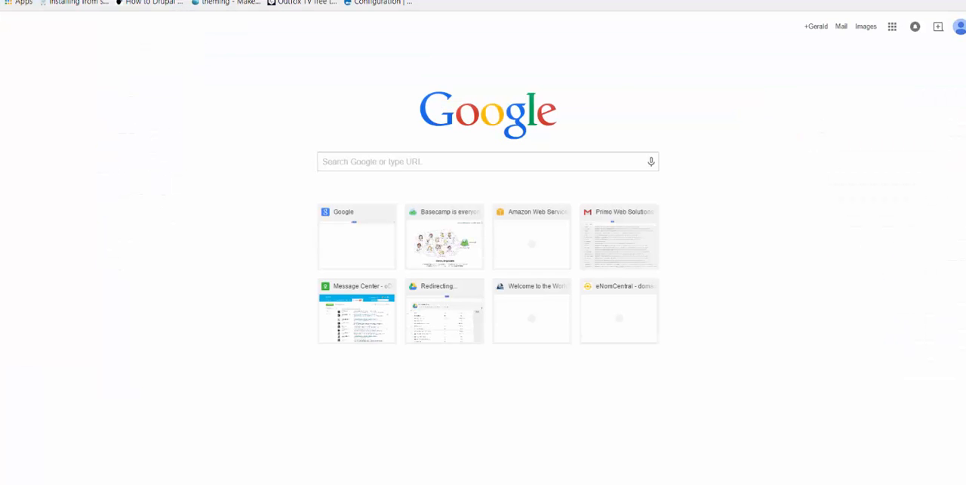
text(https://)
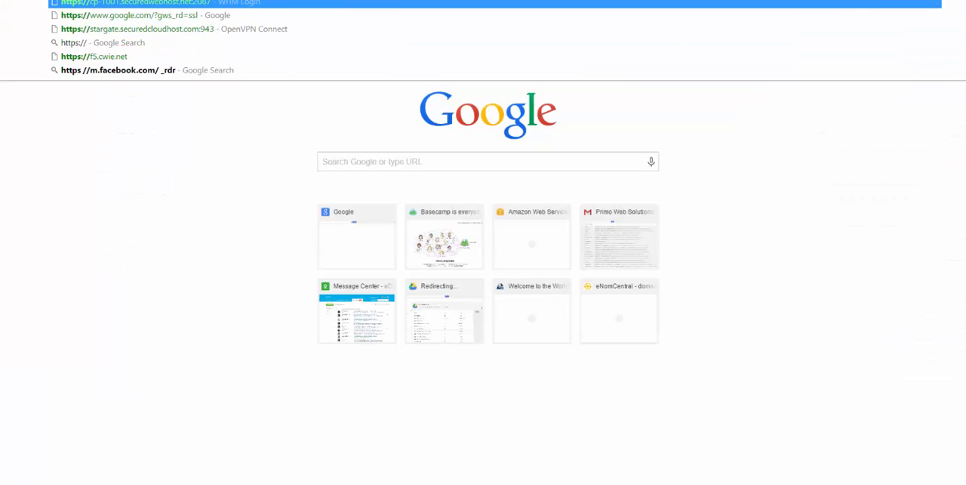
text(98.143.34.12)
text(:)
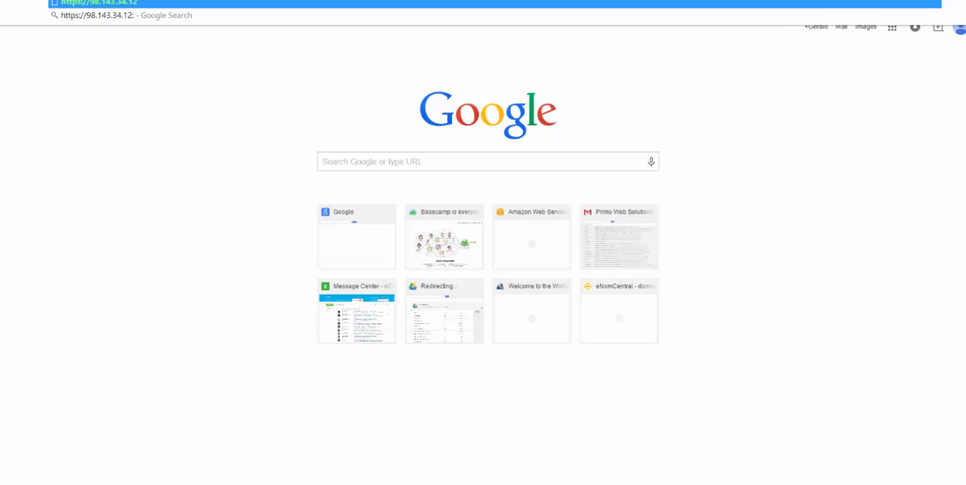
text(2087)
key(Return)
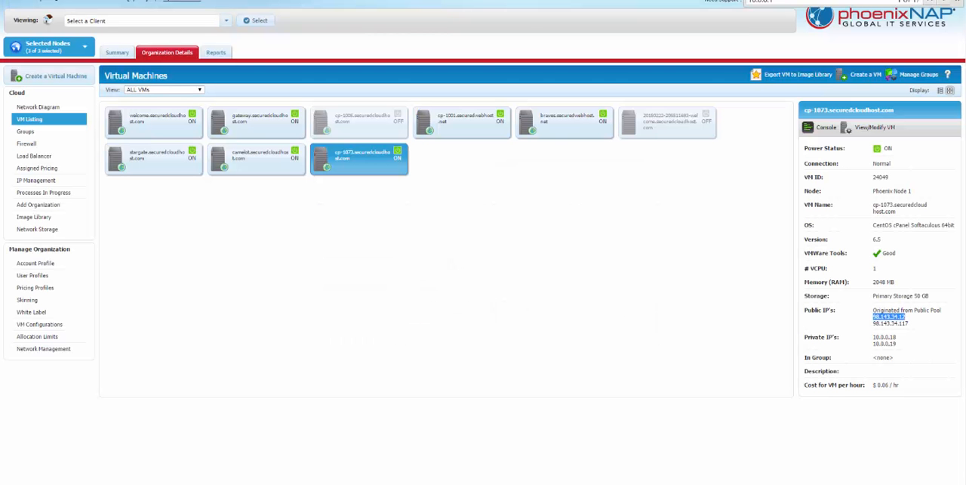
double_click(874, 337)
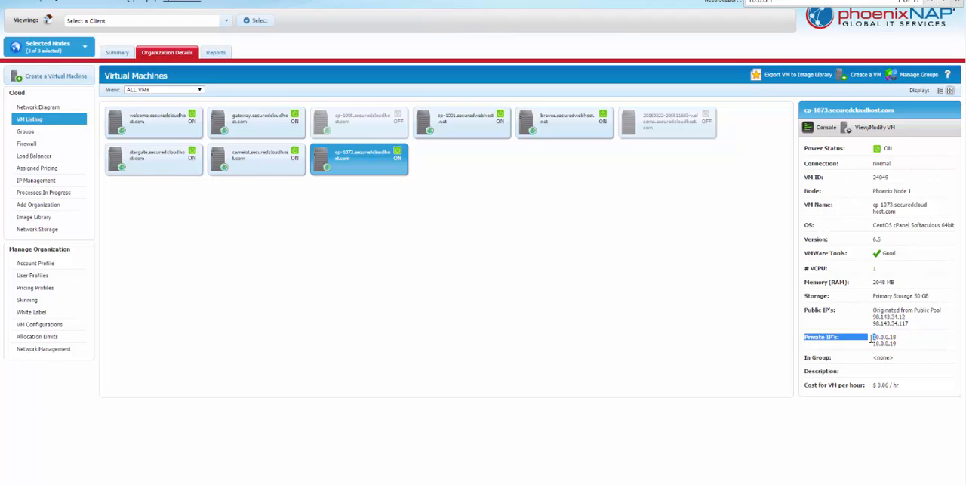
double_click(882, 338)
key(ctrl+c)
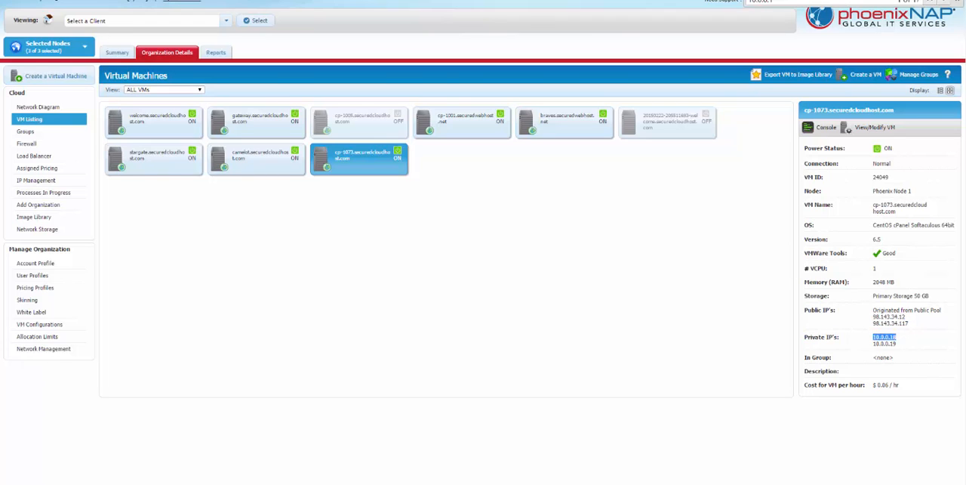
key(ctrl+t)
text(https://)
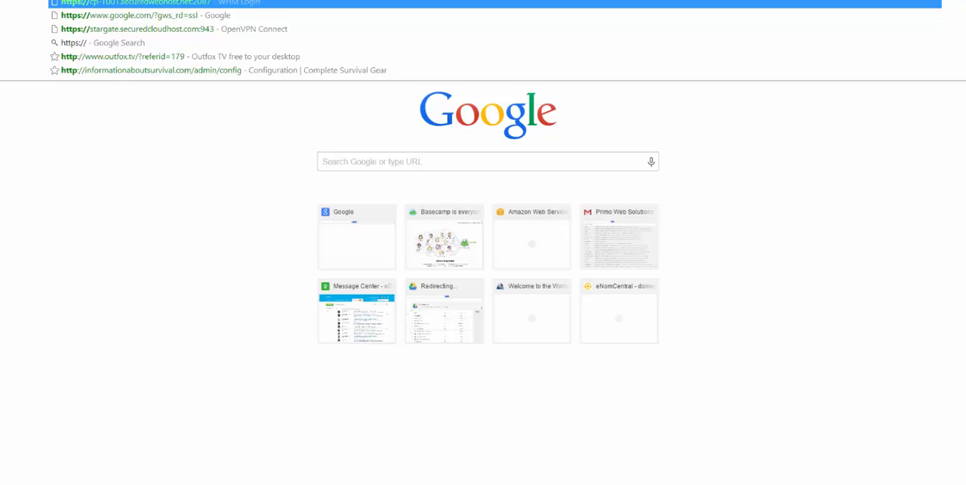
key(ctrl+v)
text(:)
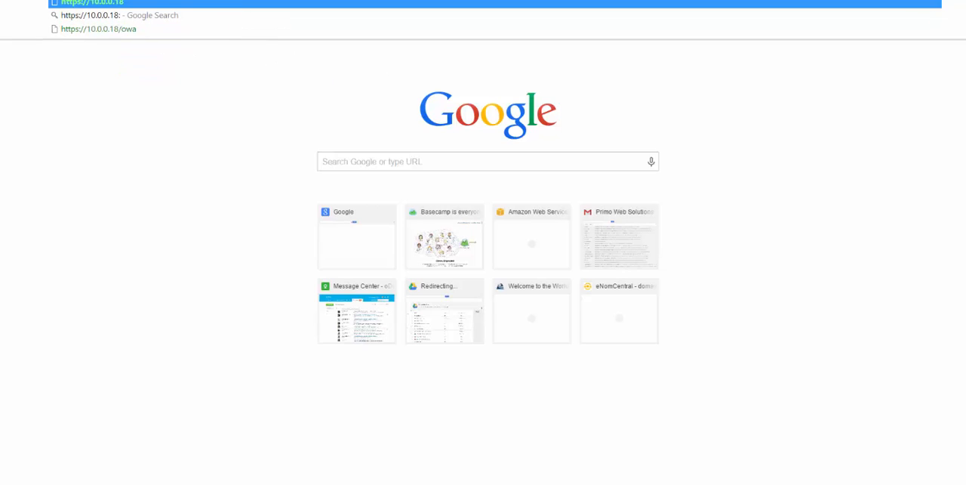
text(2087)
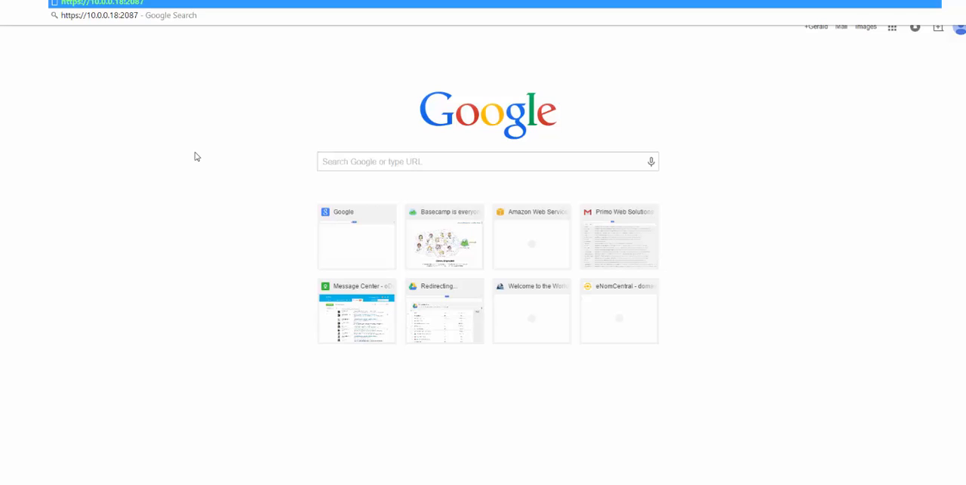
key(Return)
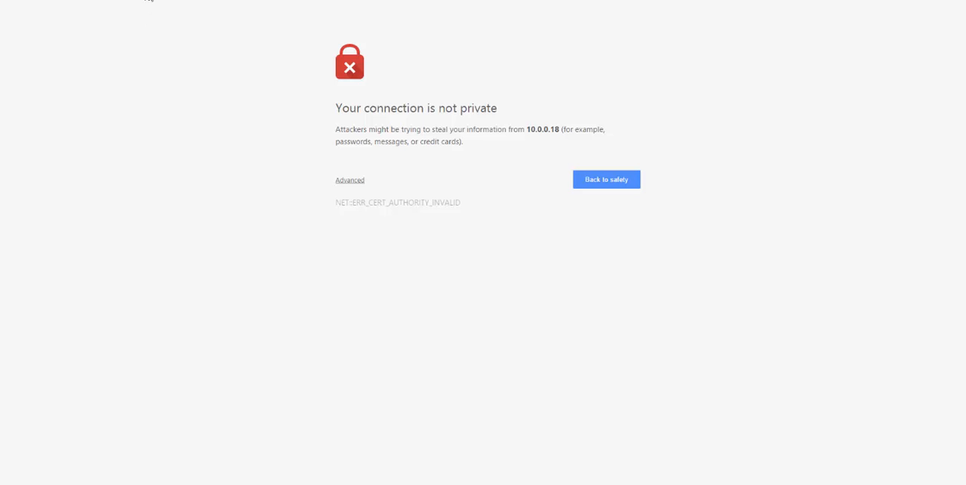
click(347, 180)
click(383, 266)
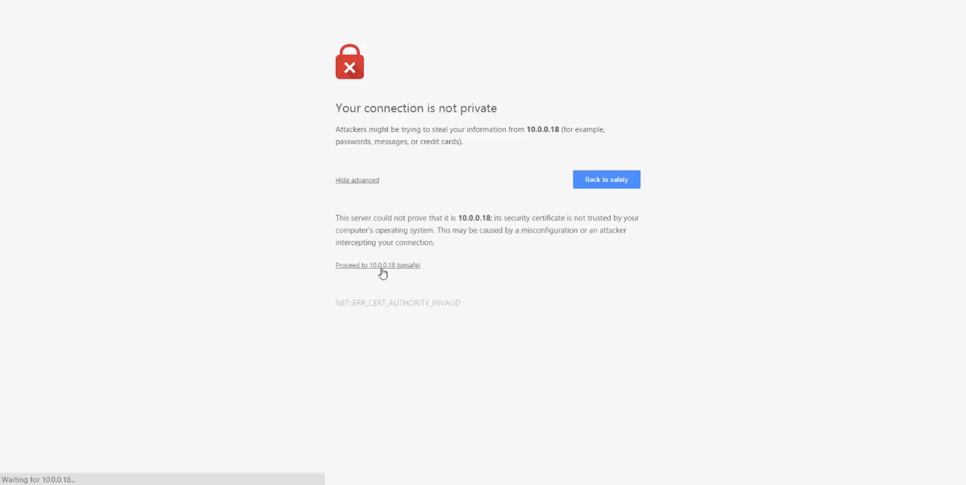
- Log in to WHM as root with the account password and accept the End-User License Agreement
text(root)
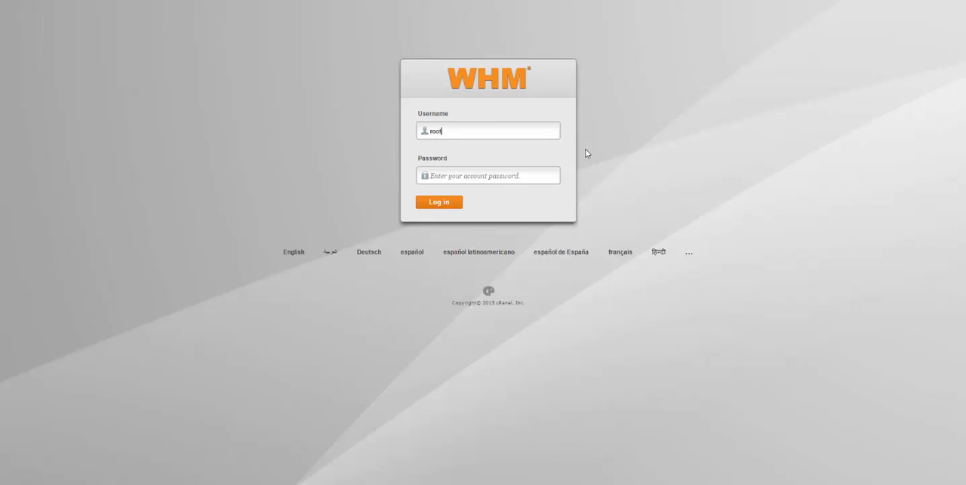
key(Tab)
text(•••)
key(Return)
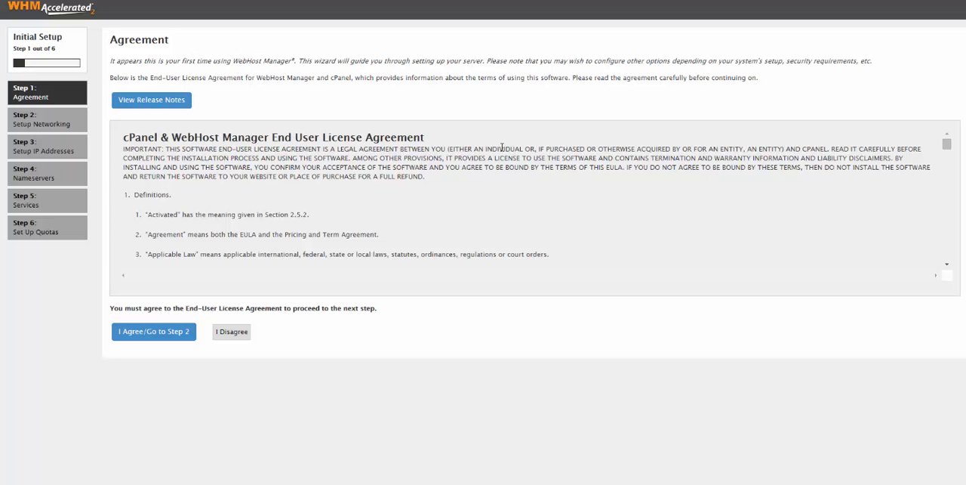
click(140, 332)
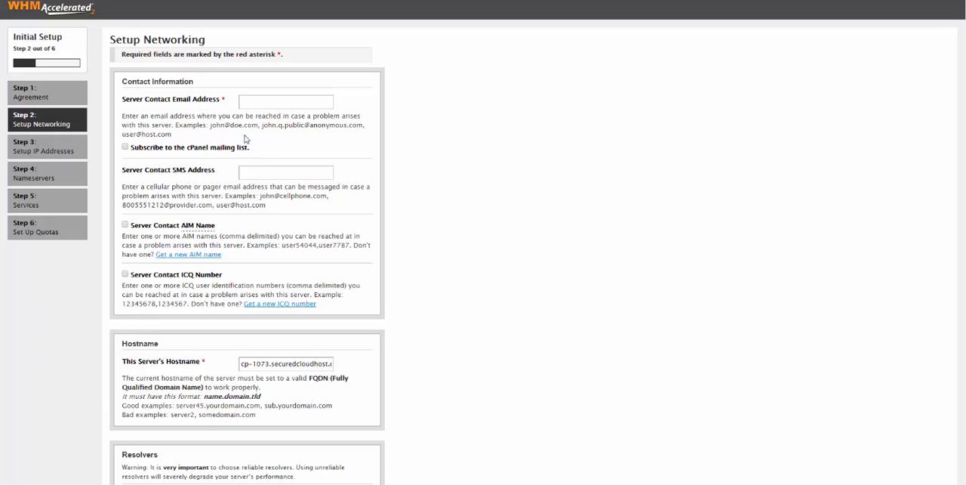
- Enter the server contact email address in the networking setup, leaving the mailing list and SMS address unset
click(269, 104)
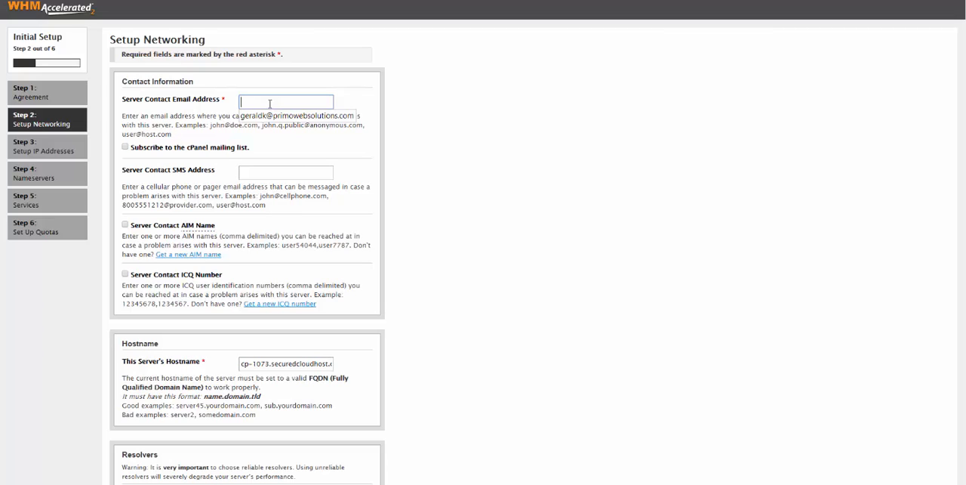
text(gerald.d)
key(BackSpace)
key(BackSpace)
key(BackSpace)
key(BackSpace)
key(BackSpace)
key(BackSpace)
key(BackSpace)
key(BackSpace)
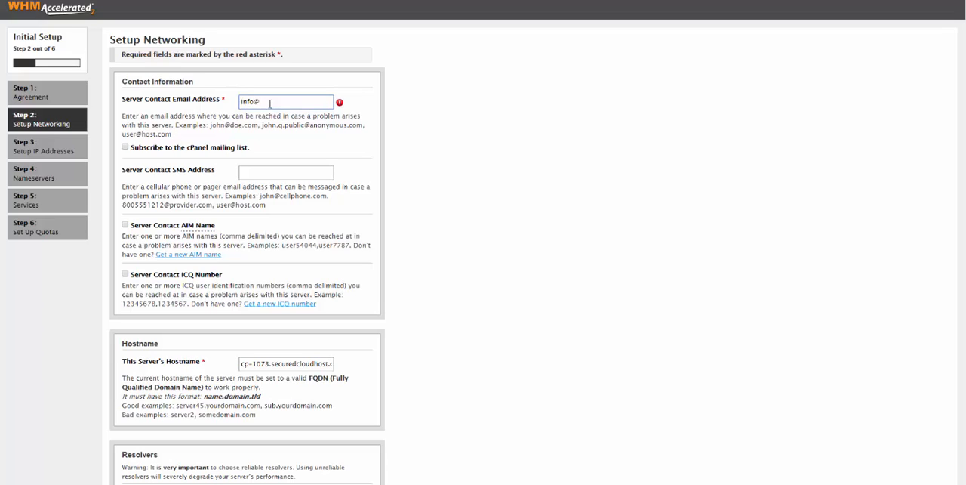
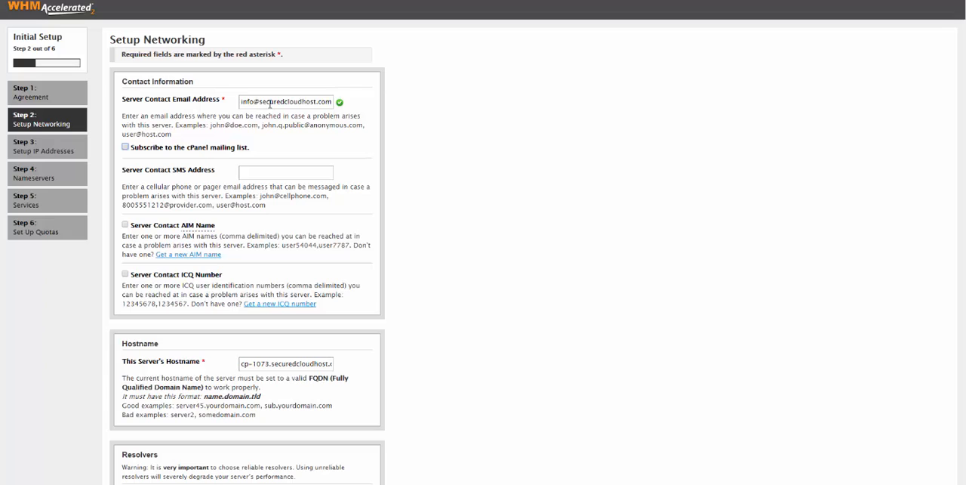
key(Tab)
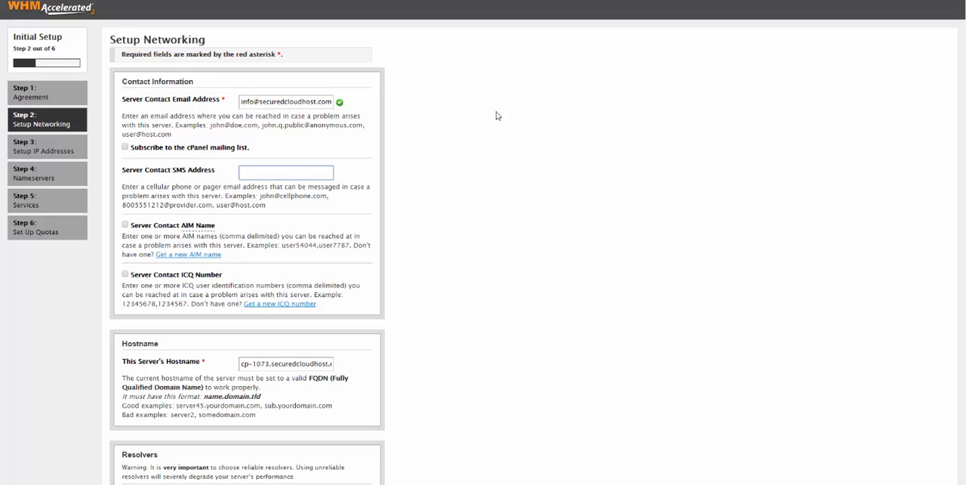
click(552, 98)
- Keep the existing hostname, resolvers and eth0 device, and save the networking setup to continue to Step 3
scroll(516, 134, down, 2)
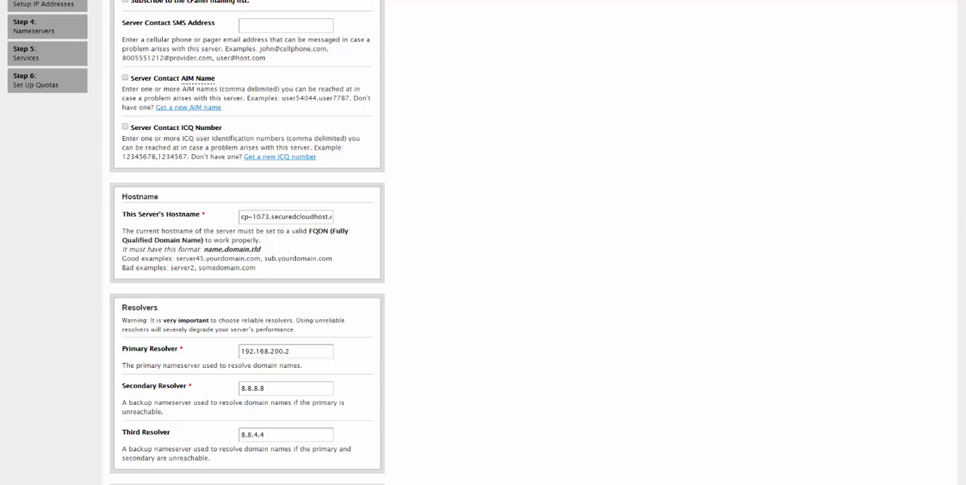
scroll(963, 347, down, 2)
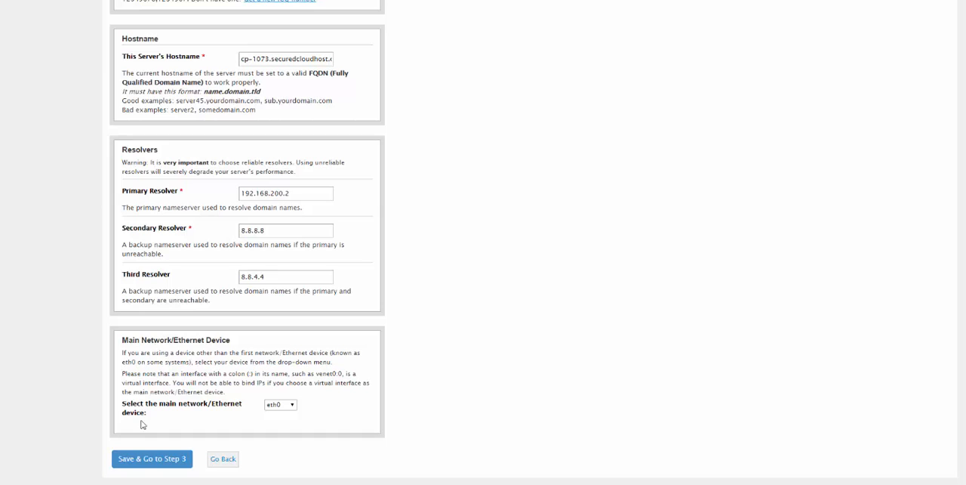
click(134, 460)
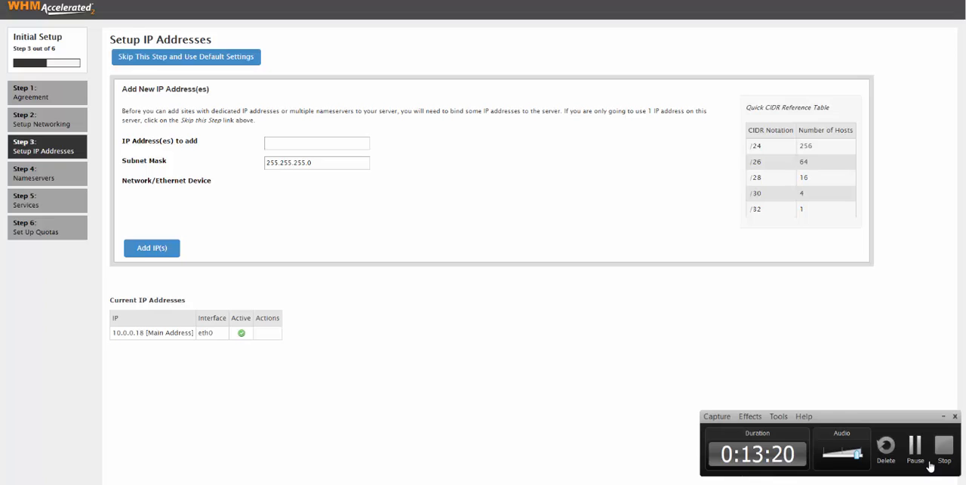
- Look up the VM's second private IP in the phoenixNAP portal and enter 10.0.0.19 as the IP address to add in WHM
click(279, 140)
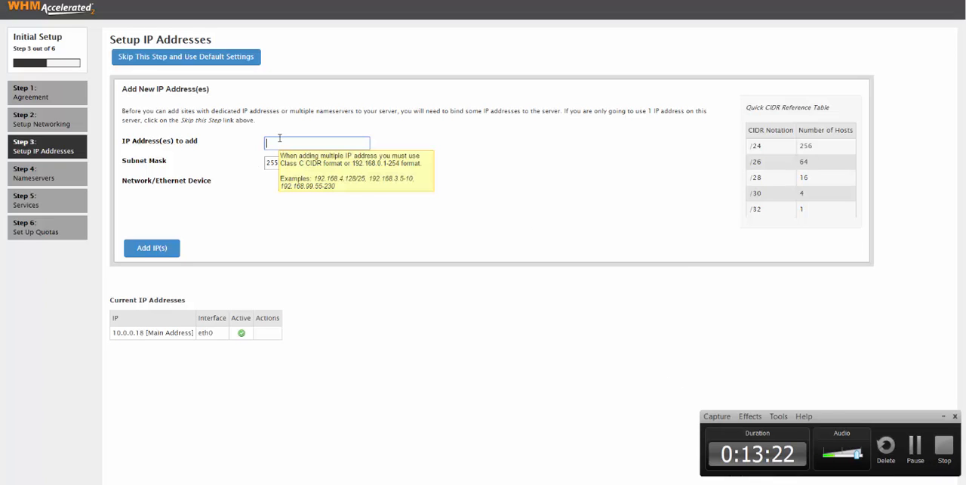
click(136, 1)
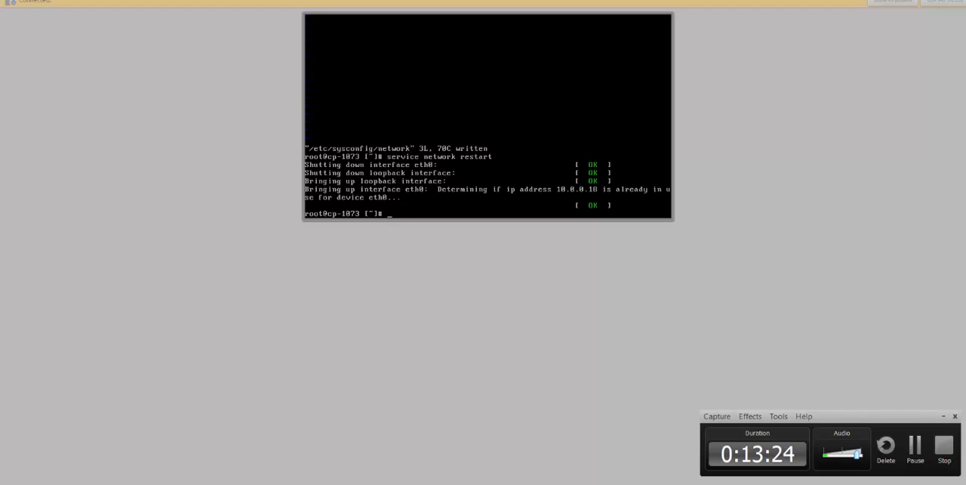
click(83, 1)
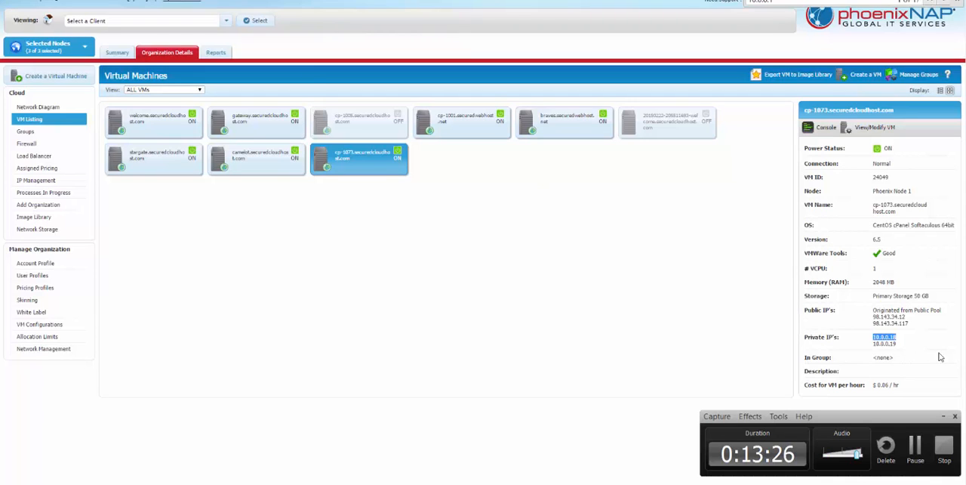
triple_click(884, 341)
double_click(880, 346)
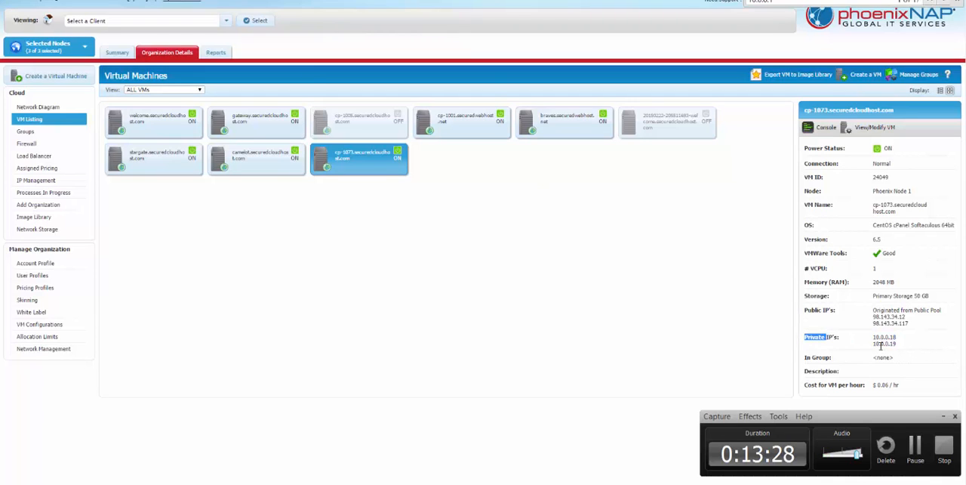
click(227, 1)
text(1)
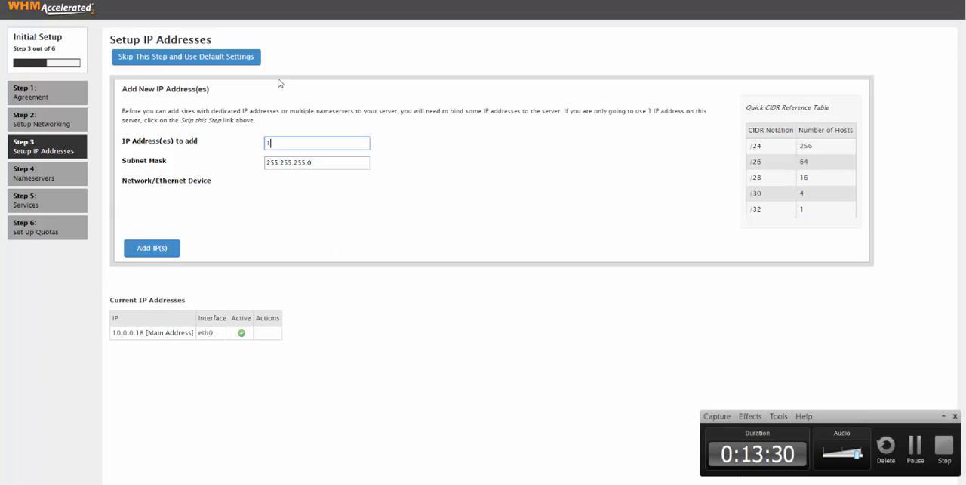
text(0.0.0.19)
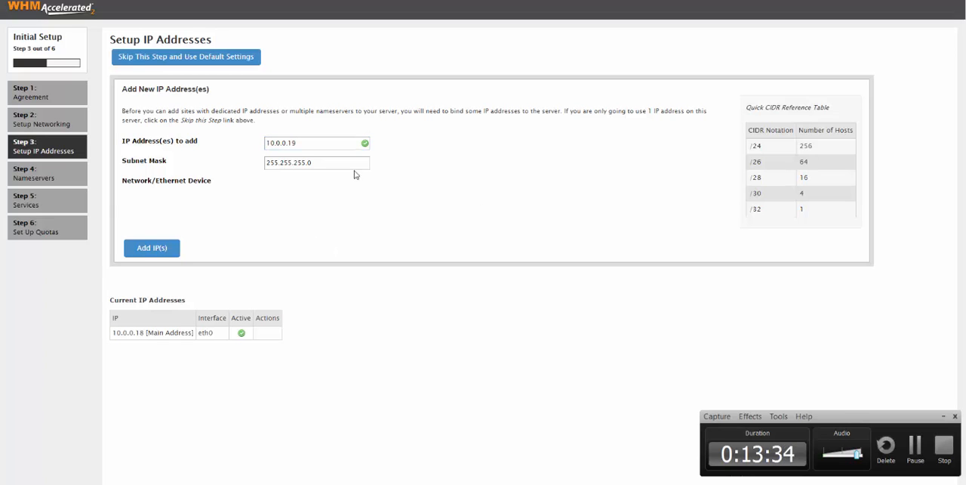
- Set the subnet mask to 255.255.240.0, add the IP address to the server and dismiss the result message
double_click(301, 162)
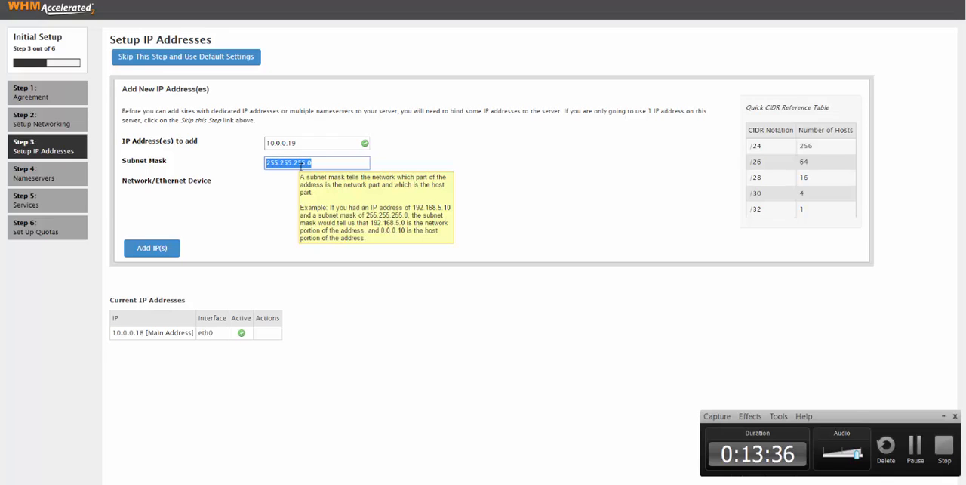
drag(299, 165, 304, 166)
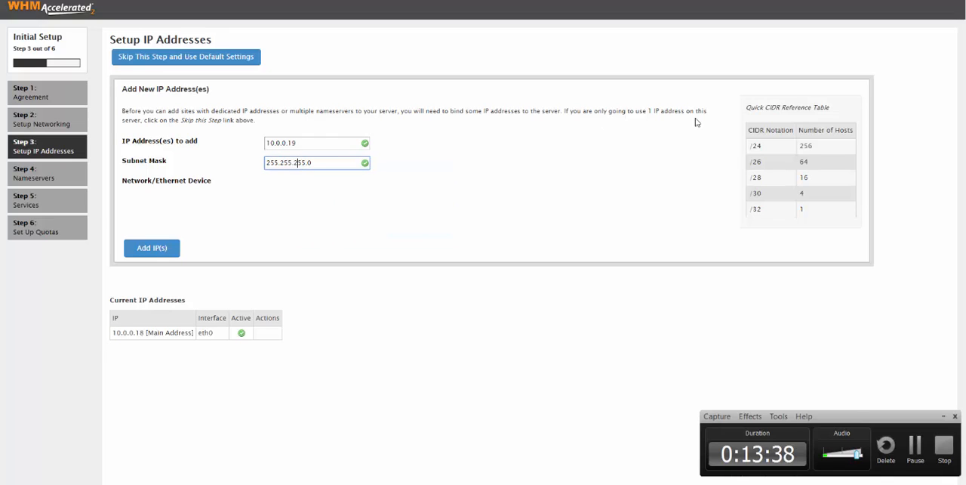
text(40)
click(149, 252)
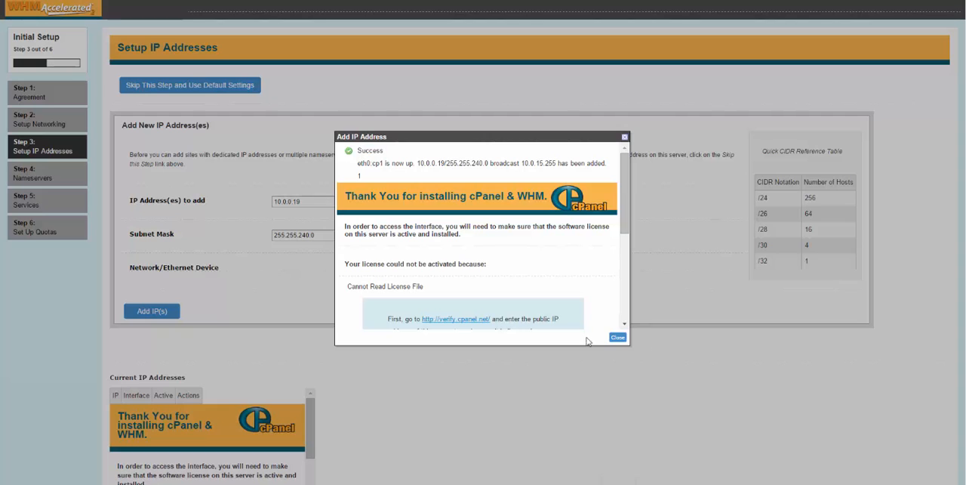
drag(626, 209, 640, 299)
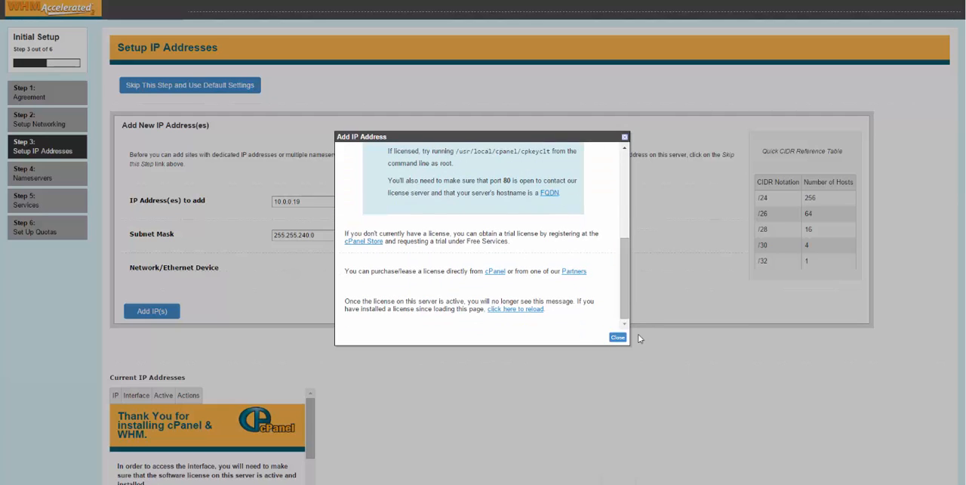
click(617, 337)
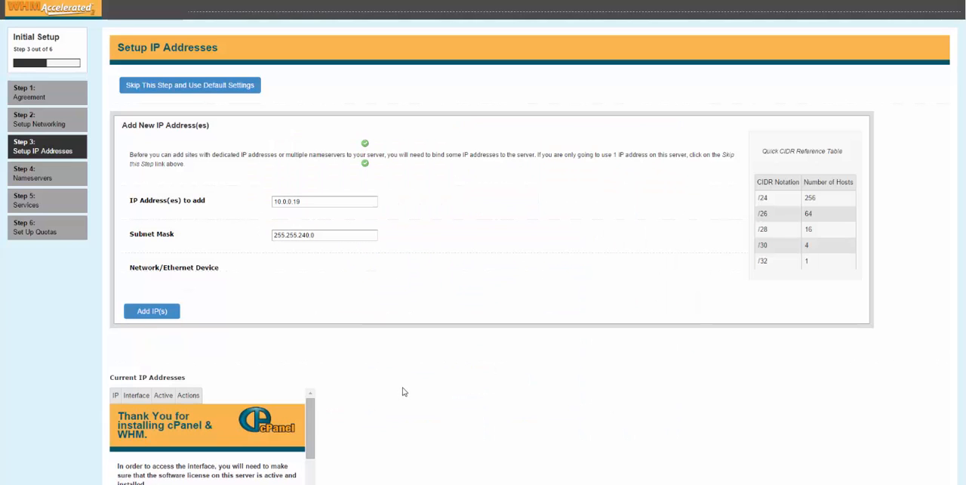
- Proceed to the nameserver setup, keep BIND and the existing nameservers, and save to continue to Step 5
scroll(410, 391, down, 3)
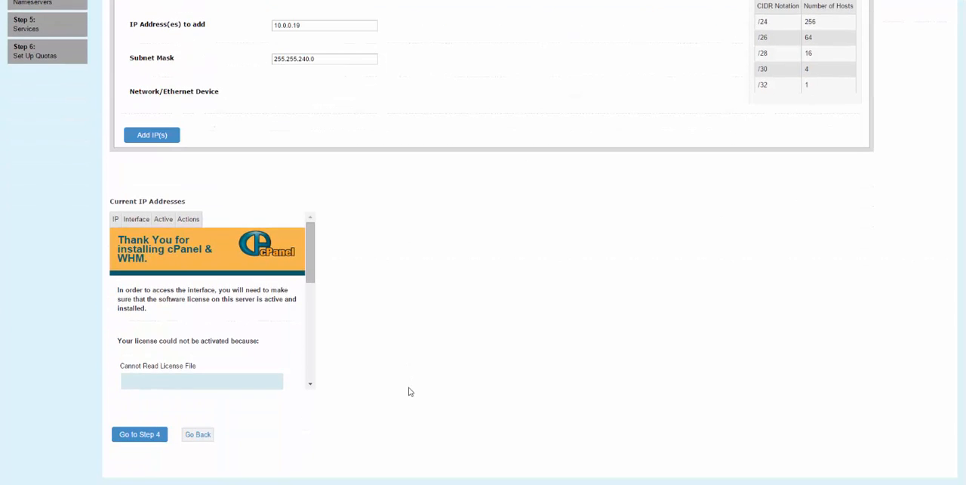
click(128, 436)
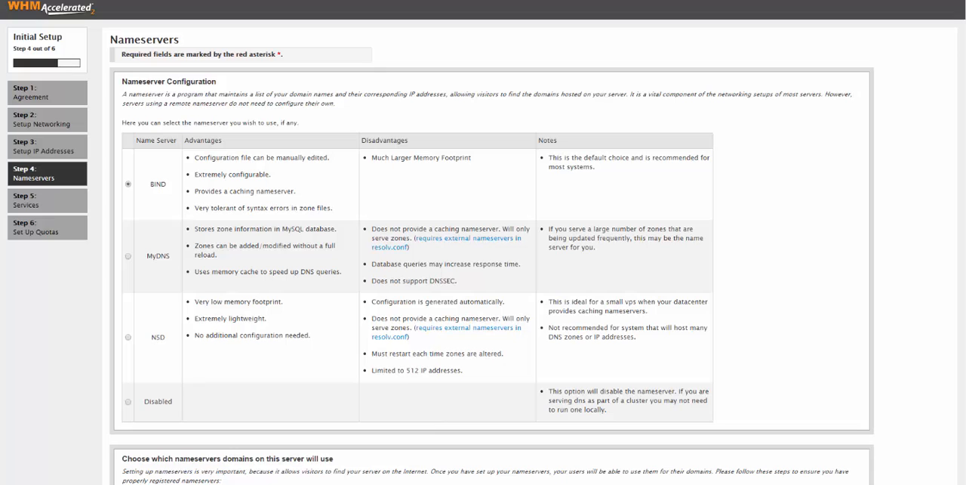
scroll(483, 242, down, 5)
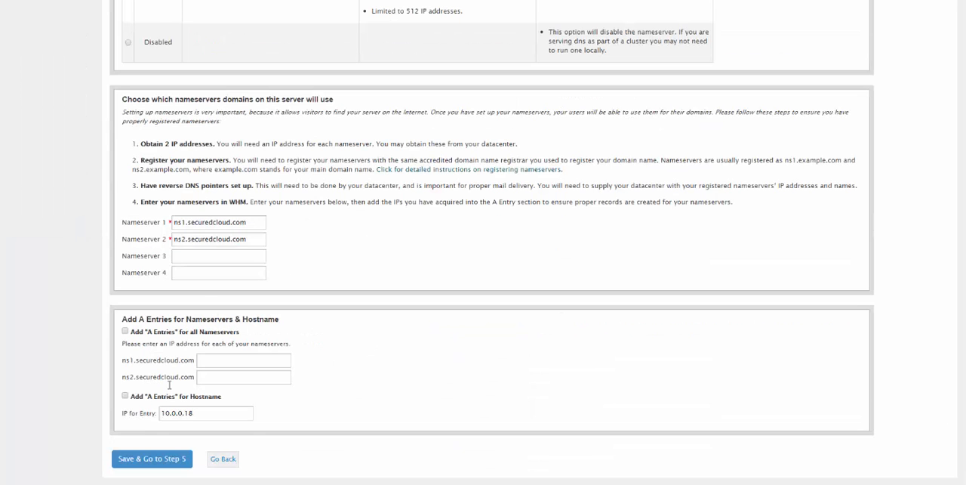
click(165, 460)
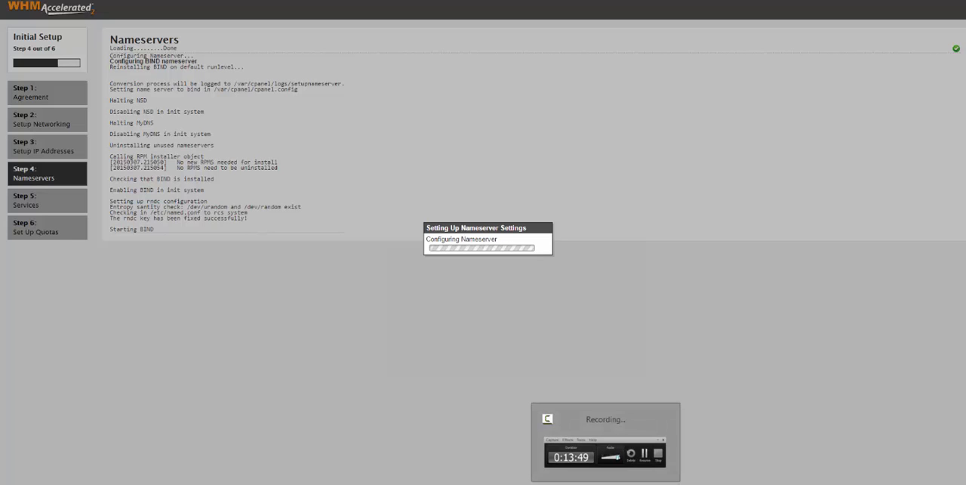
click(606, 481)
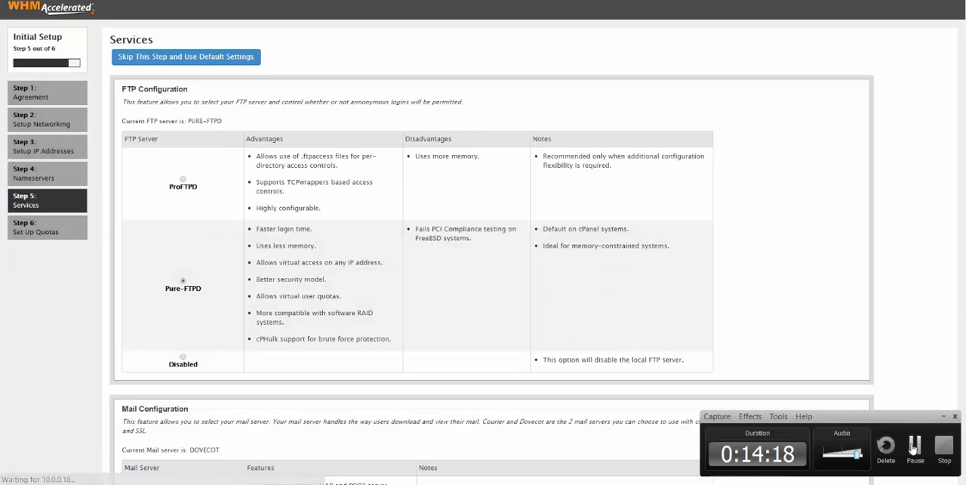
- Save the default Pure-FTPD, Dovecot and cPHulk service settings, and finish the setup wizard with file system quotas in use
scroll(483, 242, down, 2)
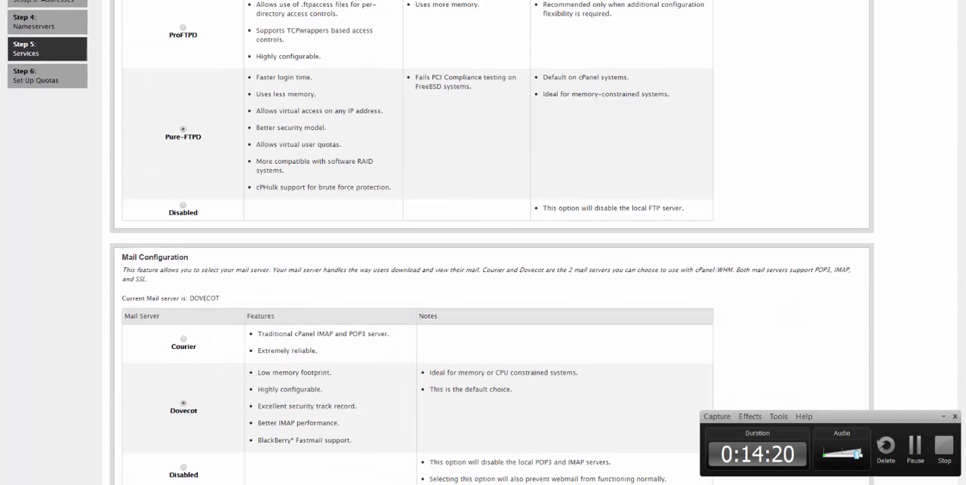
scroll(836, 336, down, 1)
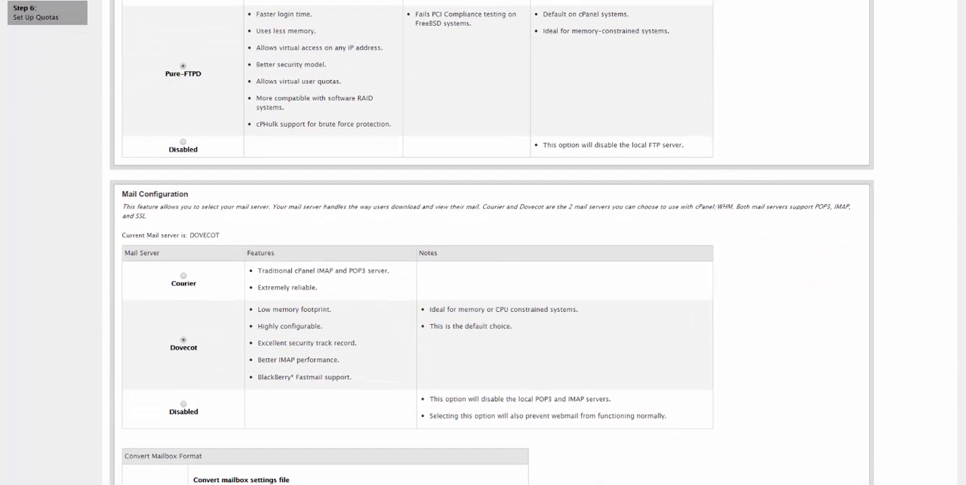
scroll(483, 242, down, 1)
scroll(484, 242, down, 3)
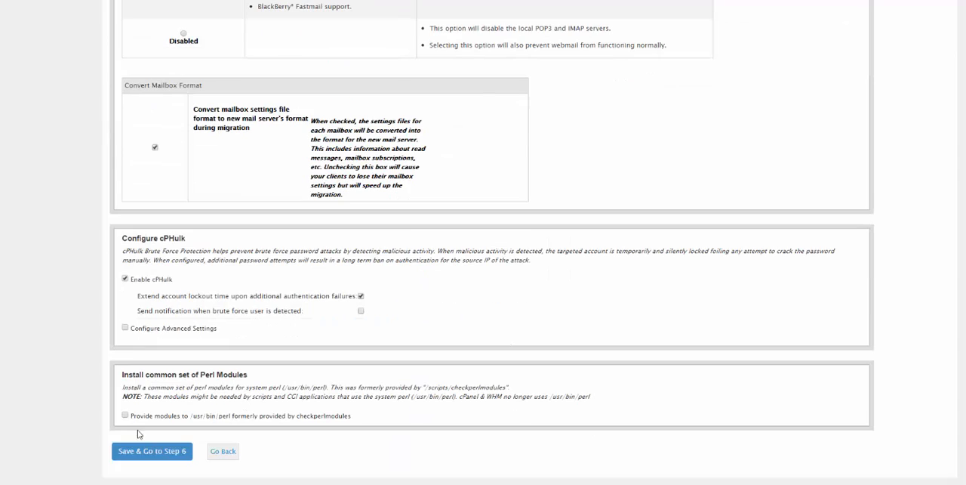
click(142, 456)
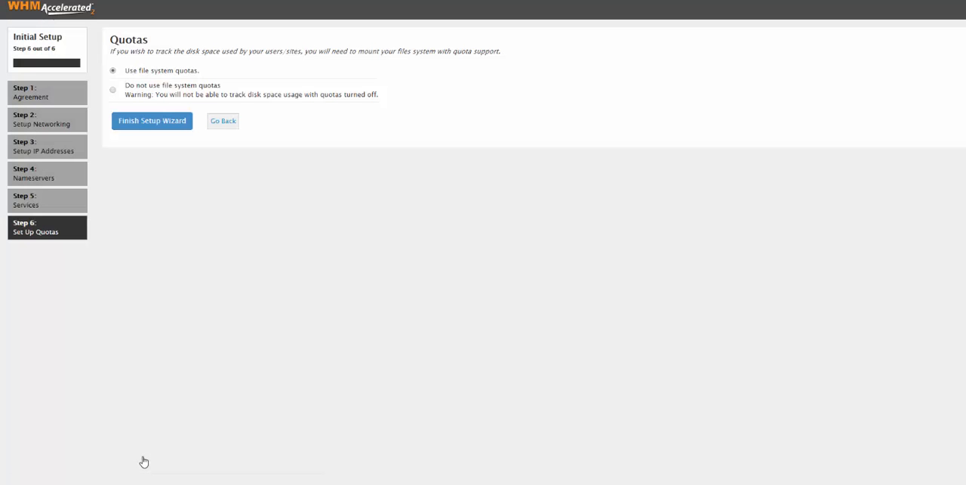
click(160, 130)
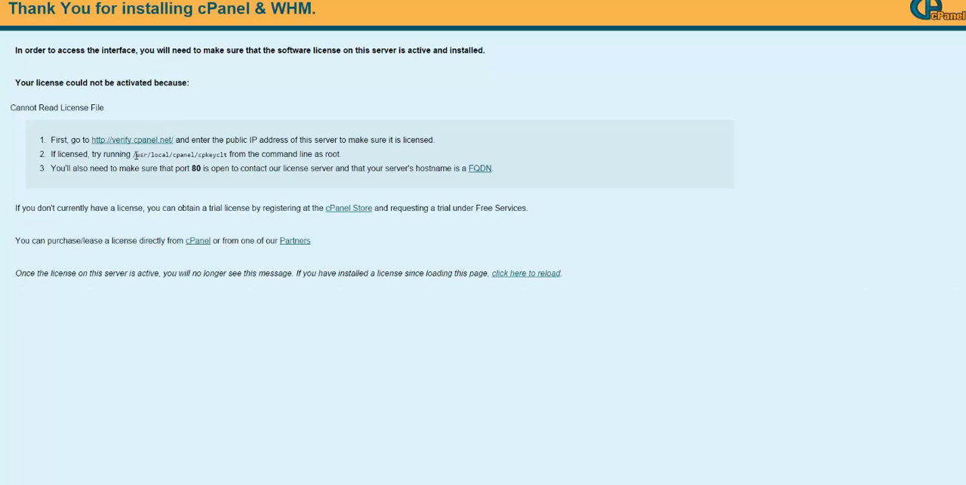
- Copy the license update command /usr/local/cpanel/cpkeyclt from the cPanel license page
double_click(160, 154)
drag(133, 154, 229, 154)
click(229, 154)
drag(228, 154, 133, 154)
key(ctrl+c)
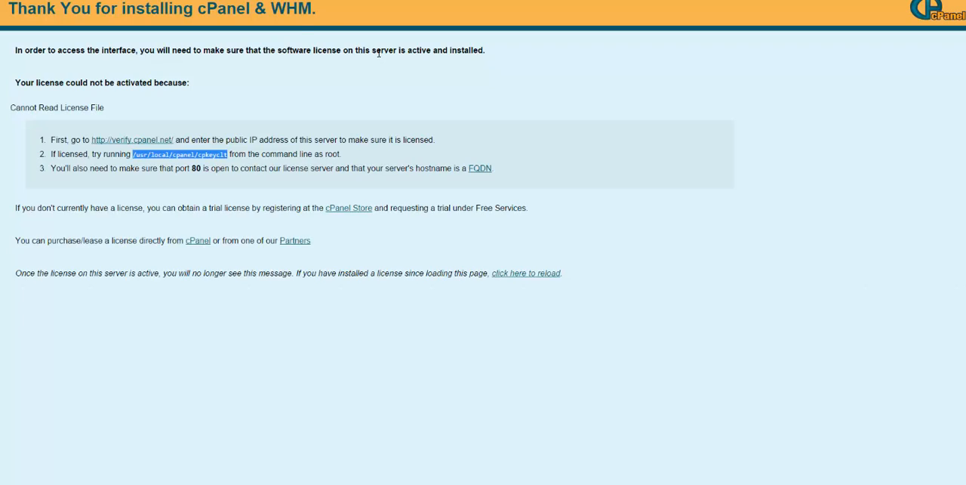
- Open PuTTY, connect to 10.0.0.18 over SSH on port 22 and accept the server's host key
click(199, 1)
click(198, 1)
click(317, 483)
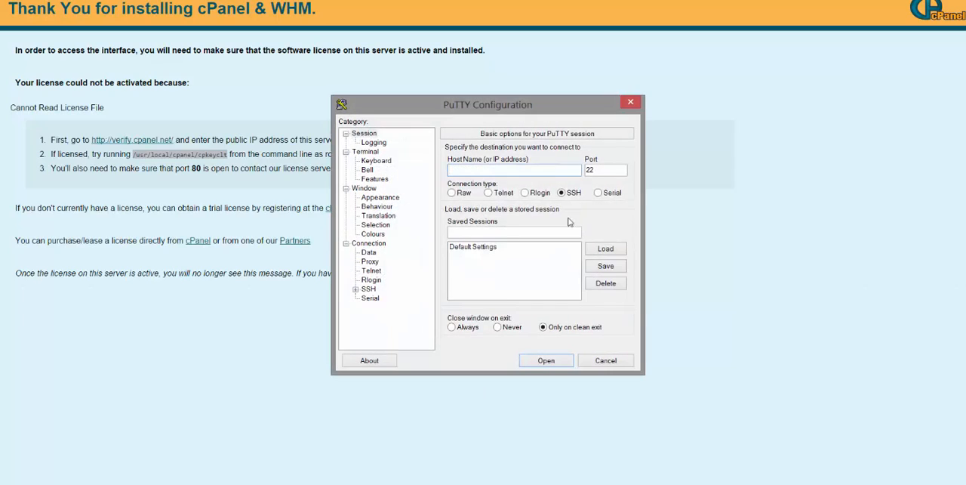
text(10.0a)
drag(495, 109, 613, 123)
key(BackSpace)
text(.0)
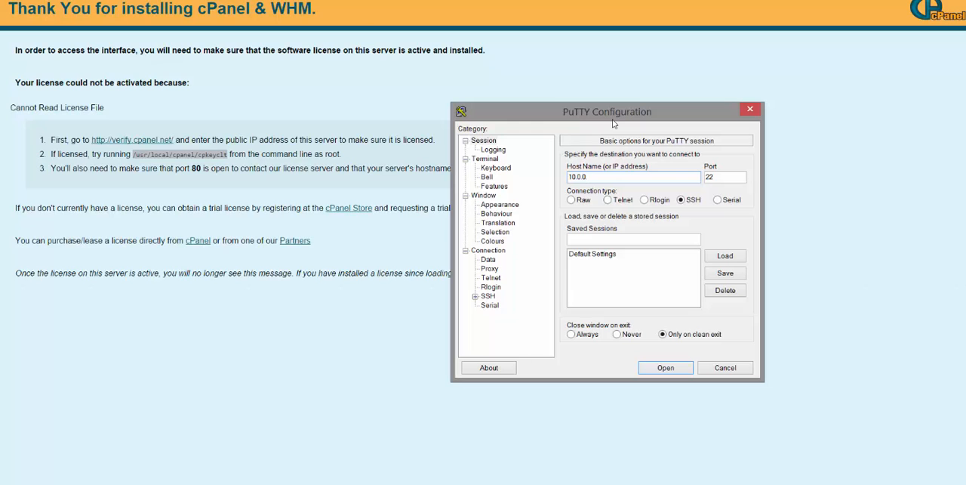
text(.18)
key(Return)
key(Left)
key(Left)
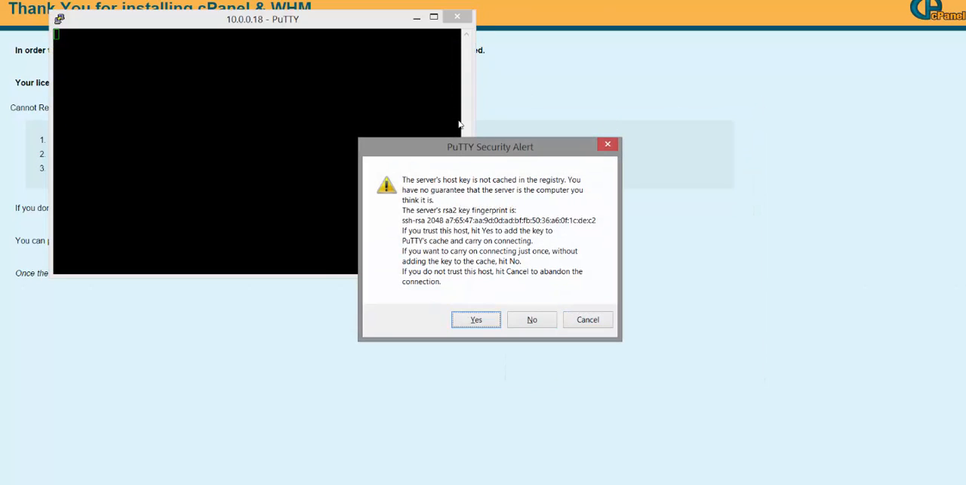
key(Return)
- Log in to the SSH session as root with the account password and run /usr/local/cpanel/cpkeyclt to update the cPanel license
drag(235, 23, 570, 123)
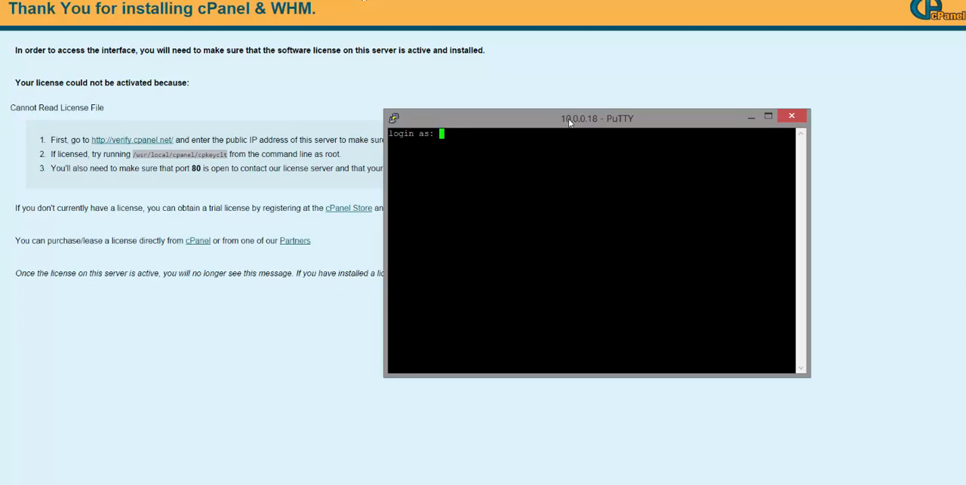
text(root)
key(Return)
drag(570, 122, 676, 114)
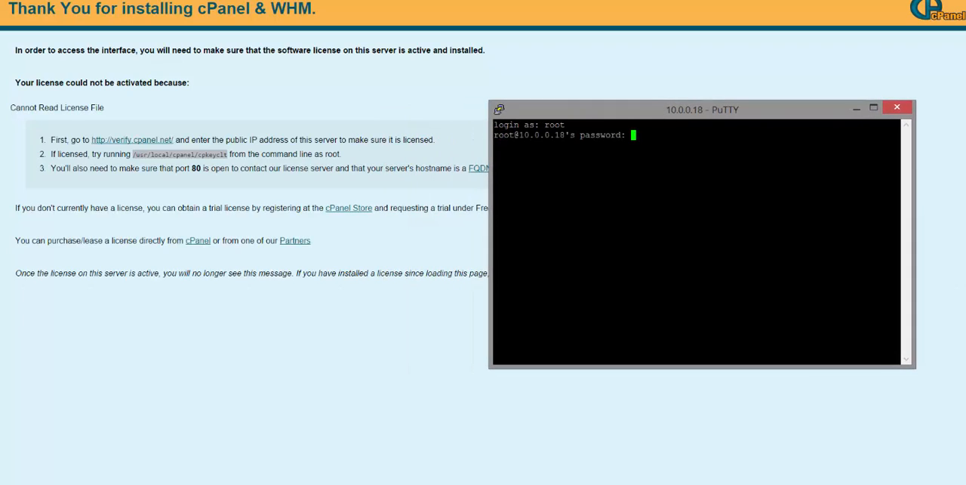
key(Return)
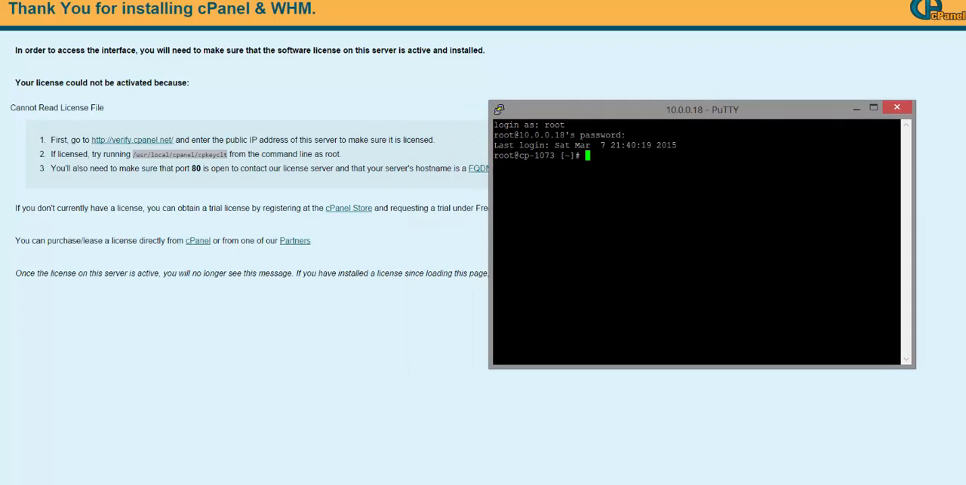
key(shift+Insert)
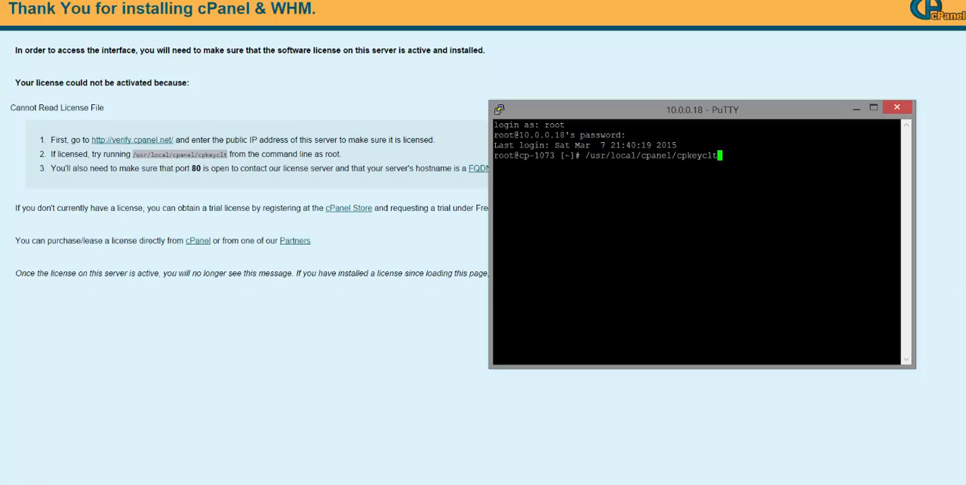
key(Return)
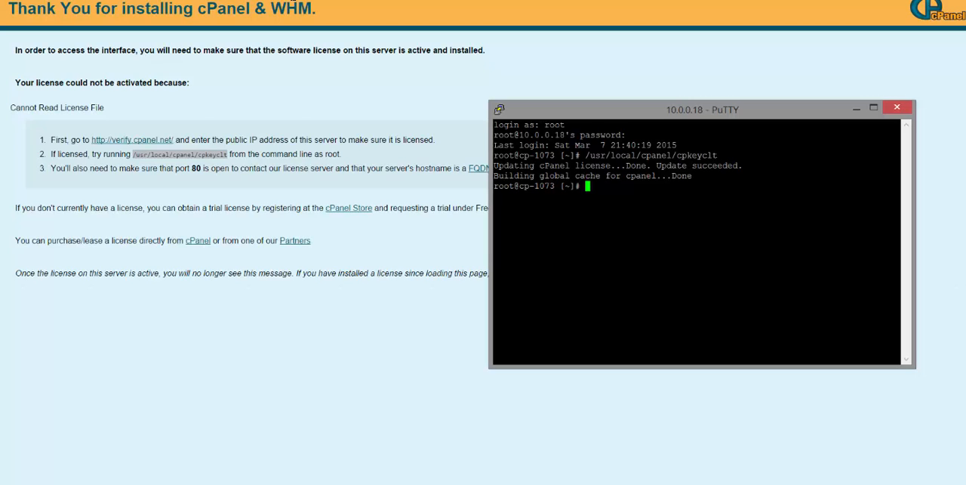
- Reload WHM in the browser and log in as root with the account password
click(293, 2)
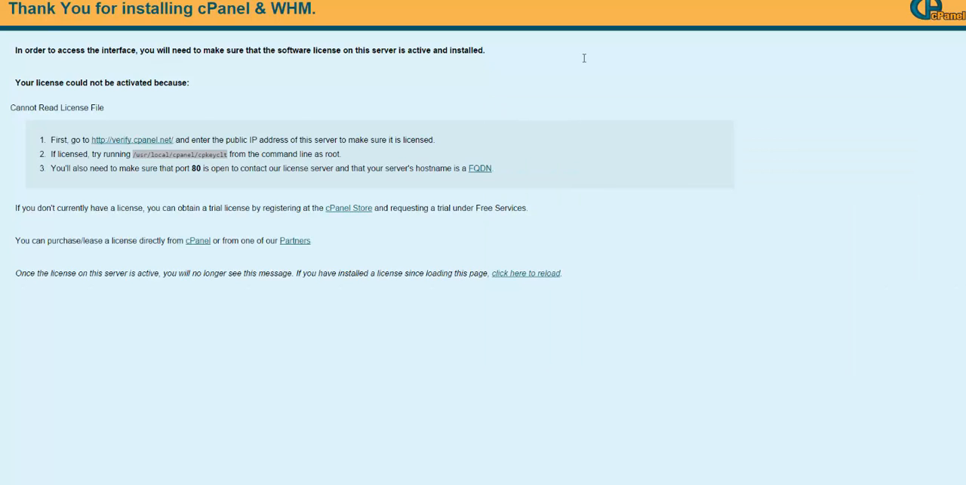
key(Return)
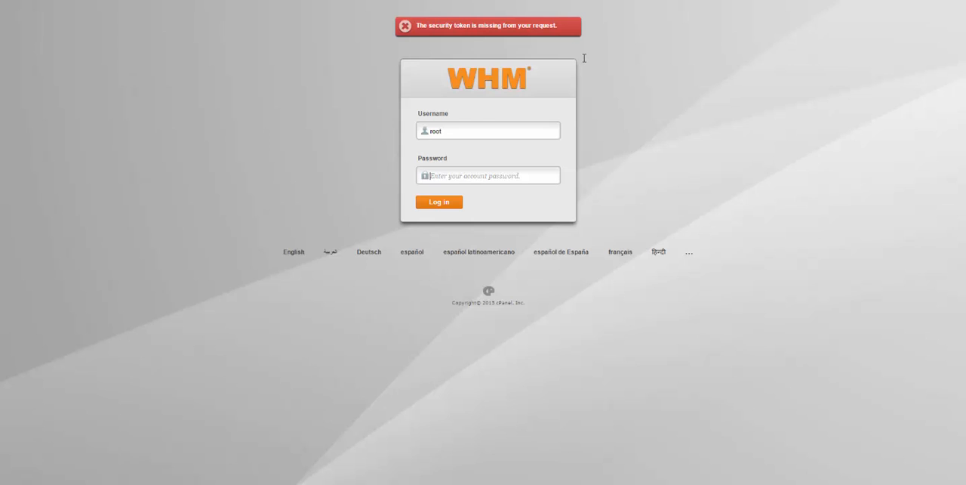
text(•••••••••••)
key(Return)
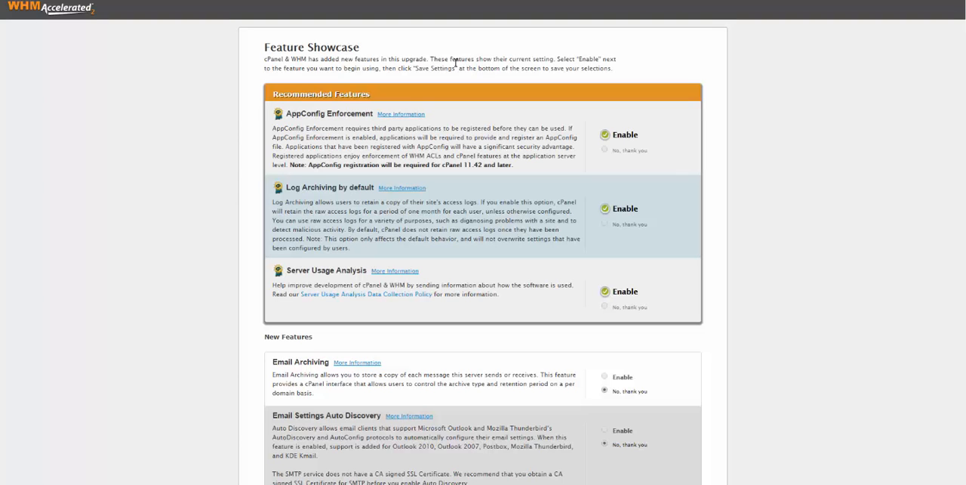
- Exit the Feature Showcase to WHM without saving any feature settings
scroll(483, 302, down, 5)
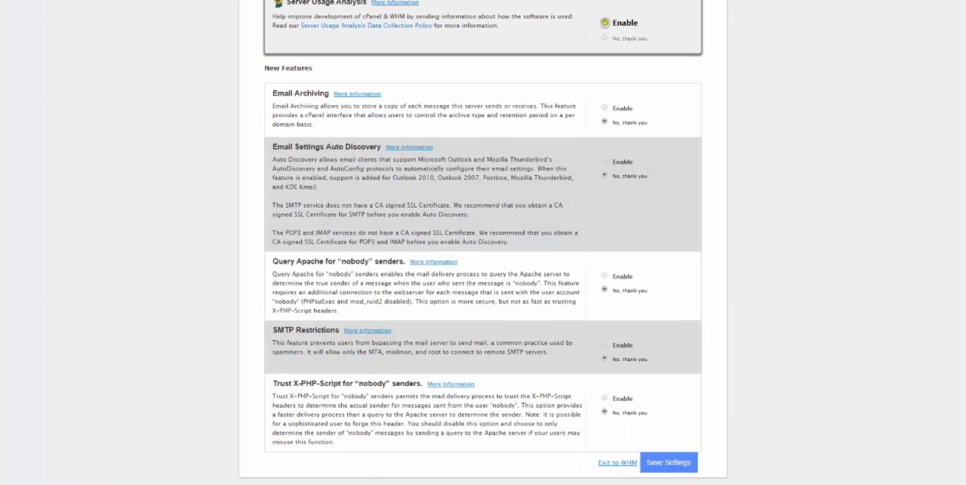
click(615, 463)
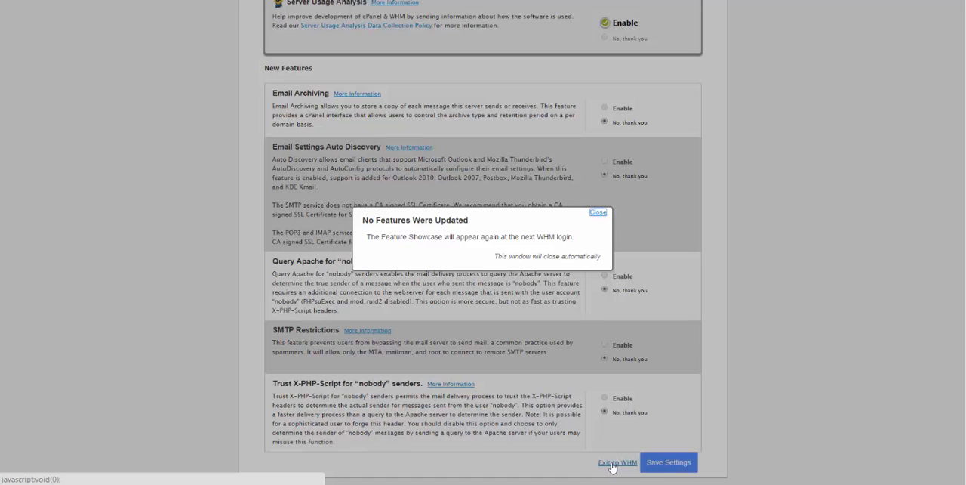
- Dismiss the Feature Showcase notice and read the Trial License message on the WHM home page
click(598, 212)
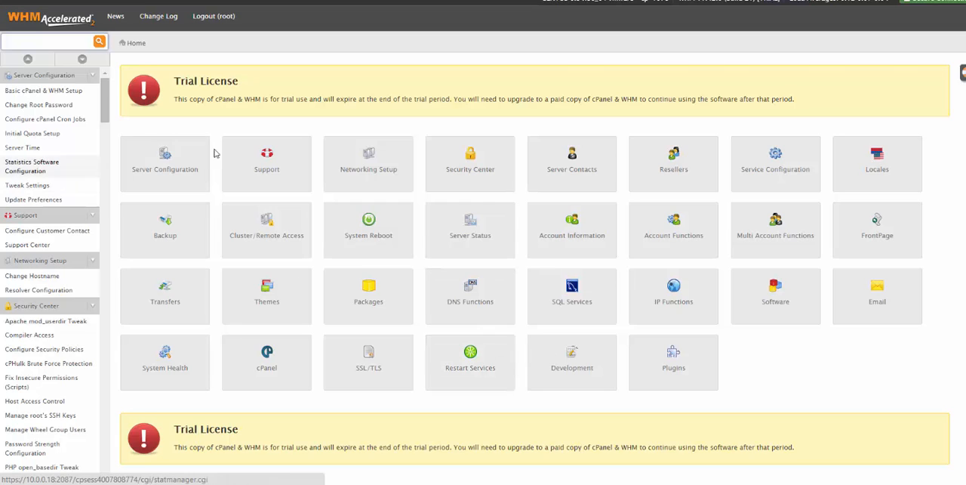
double_click(227, 80)
triple_click(237, 81)
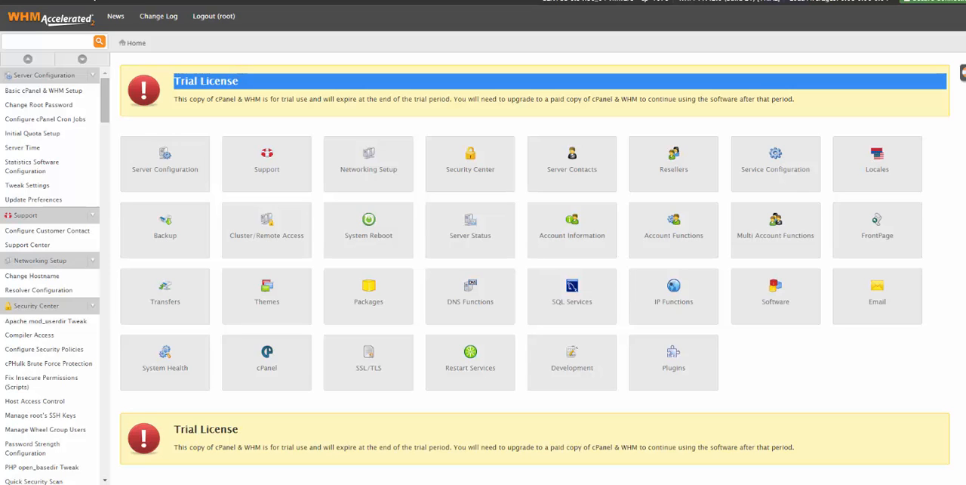
double_click(190, 81)
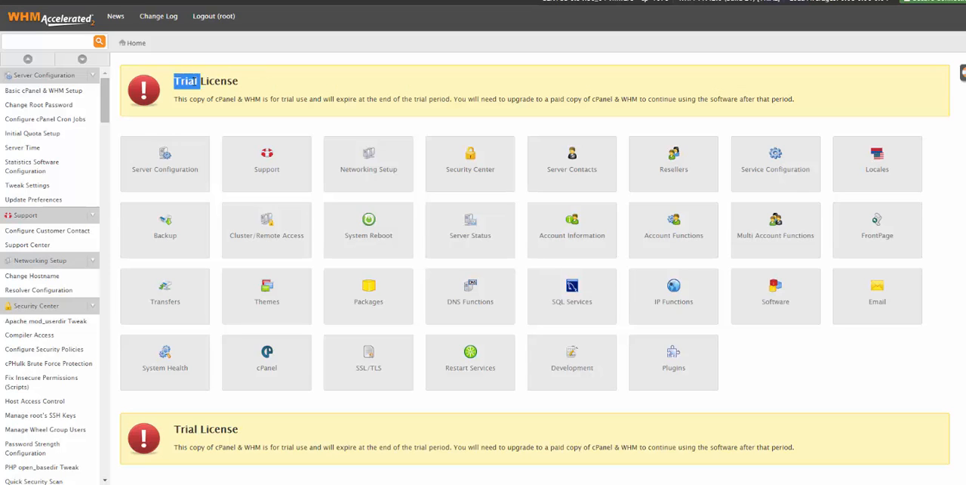
double_click(219, 81)
click(185, 79)
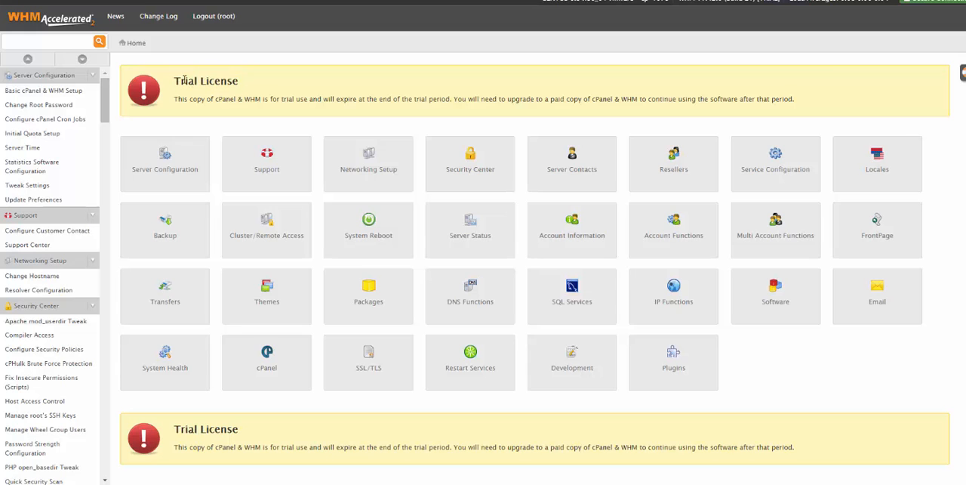
drag(181, 79, 463, 90)
click(676, 99)
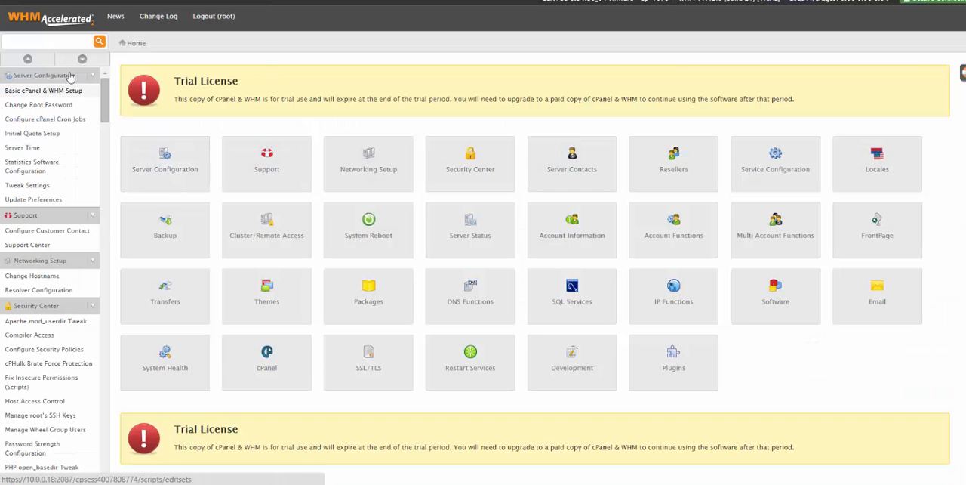
- Search the WHM functions for "ip", view the IP address usage and open the page for showing or deleting current IP addresses
click(37, 38)
text(ip)
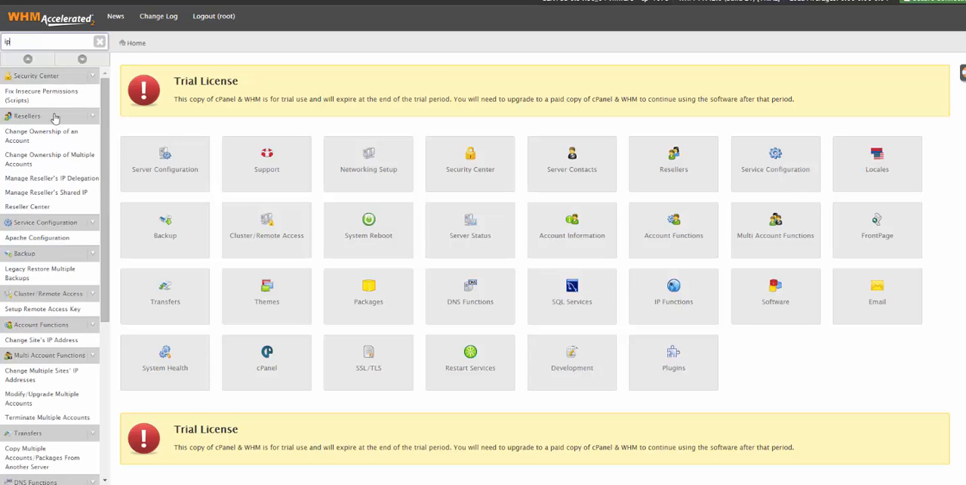
scroll(110, 310, down, 1)
scroll(110, 310, down, 5)
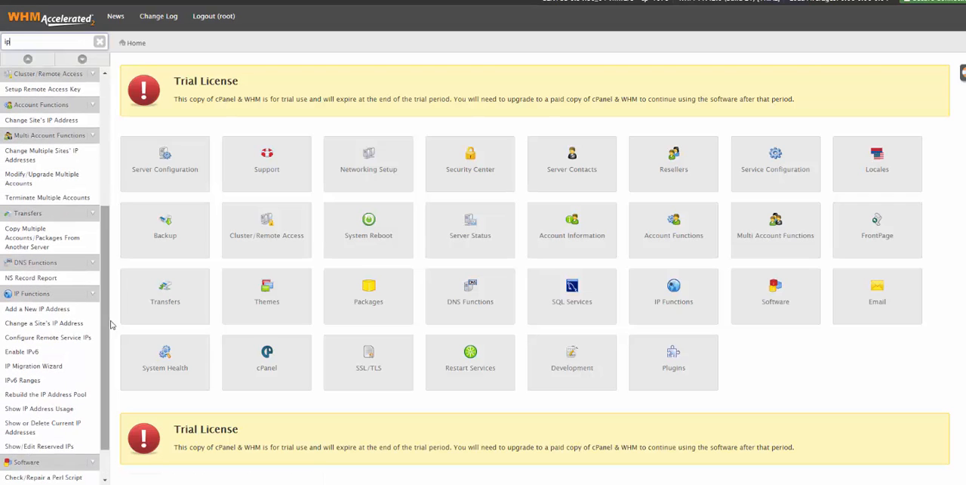
click(29, 413)
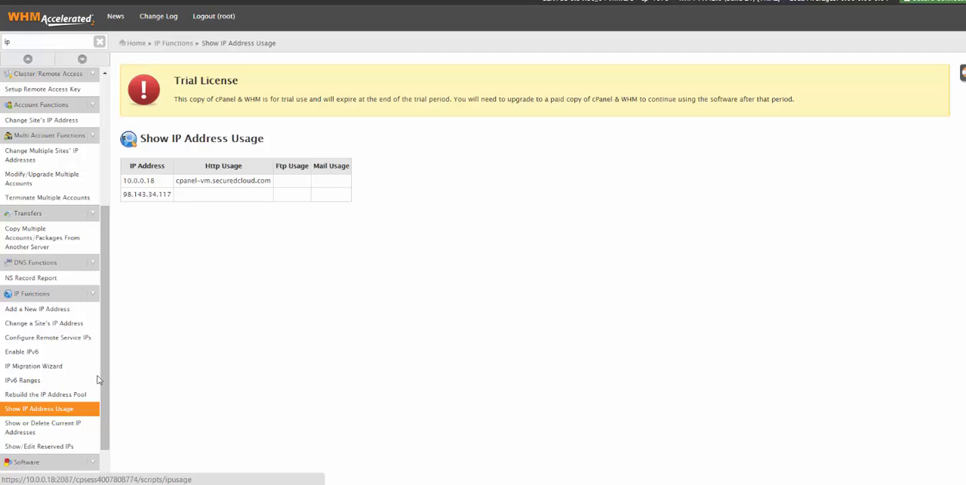
click(53, 425)
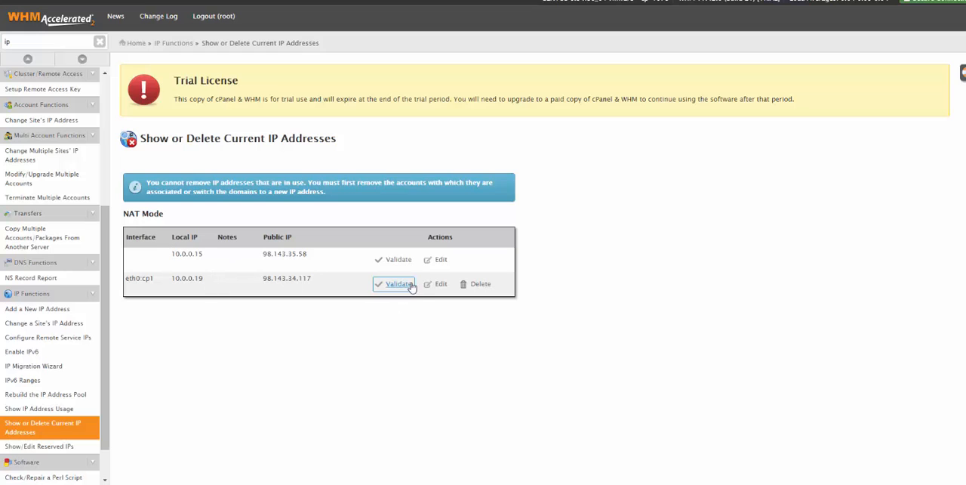
click(440, 260)
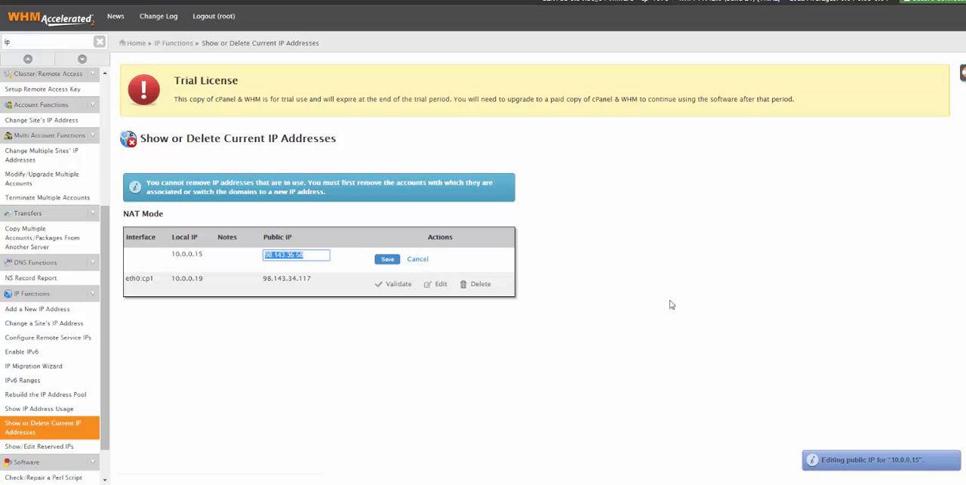
click(196, 261)
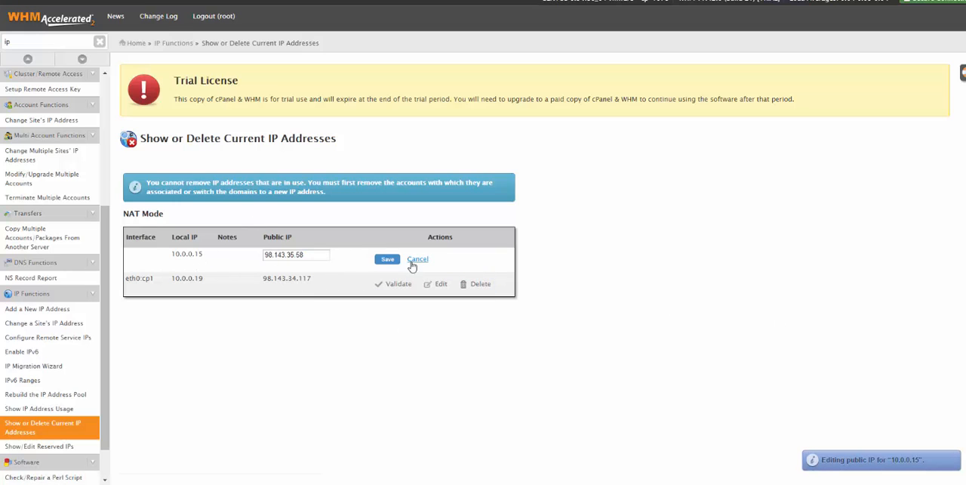
click(416, 259)
- Validate the public IP mapping of local IP 10.0.0.19 and check its local and public addresses
click(399, 284)
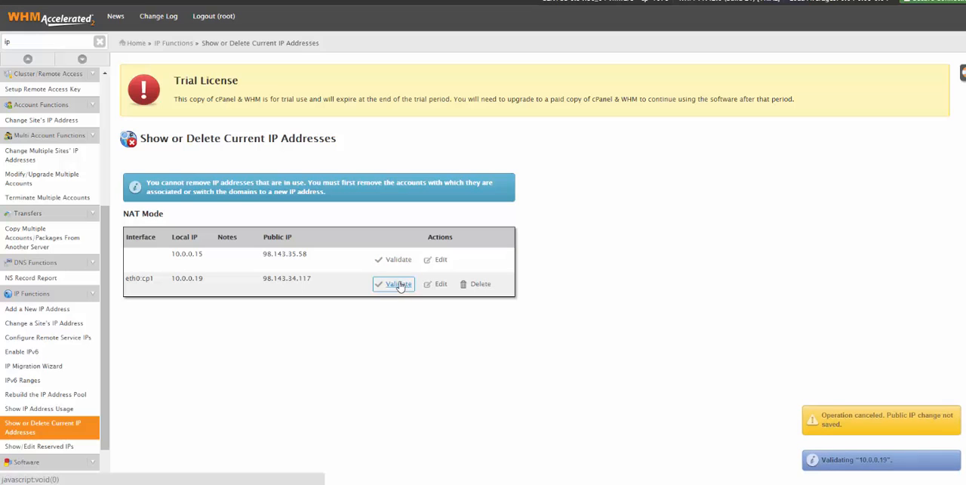
triple_click(182, 279)
triple_click(287, 279)
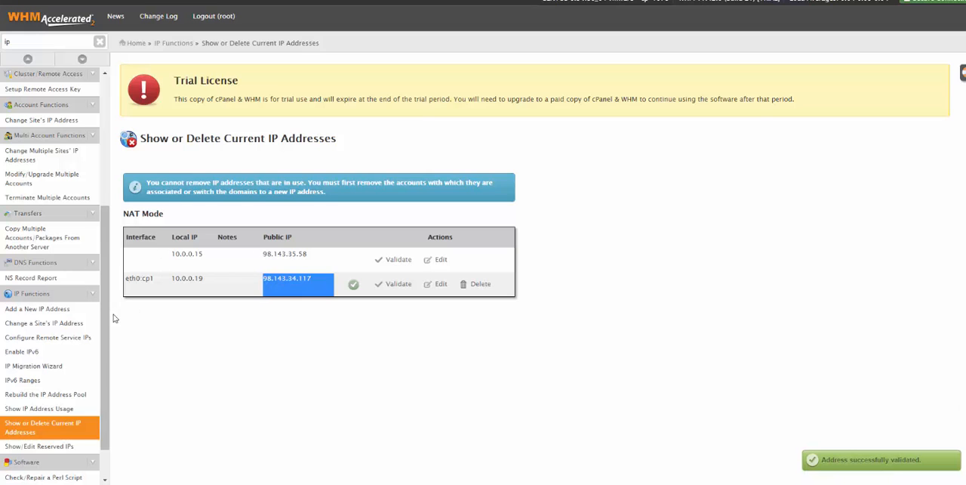
- Review the IP address usage again and open the form for adding a new IP address
scroll(48, 377, down, 1)
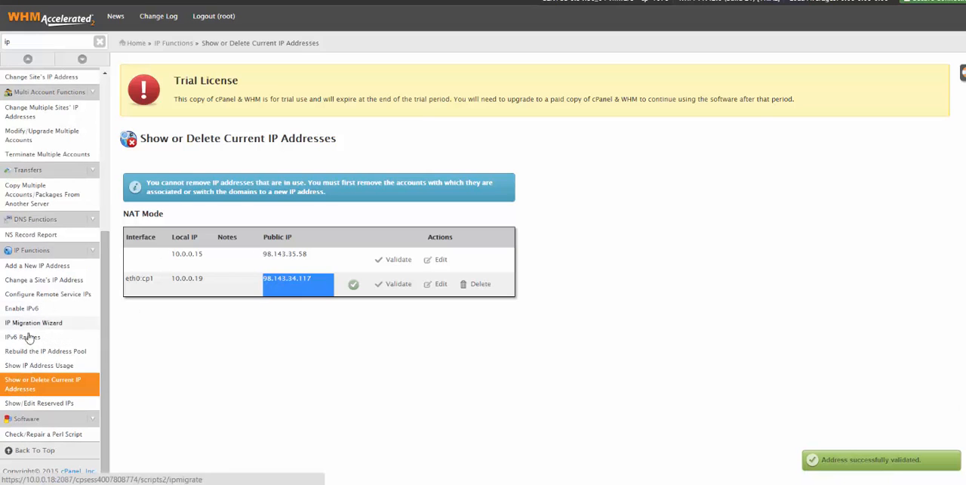
click(19, 367)
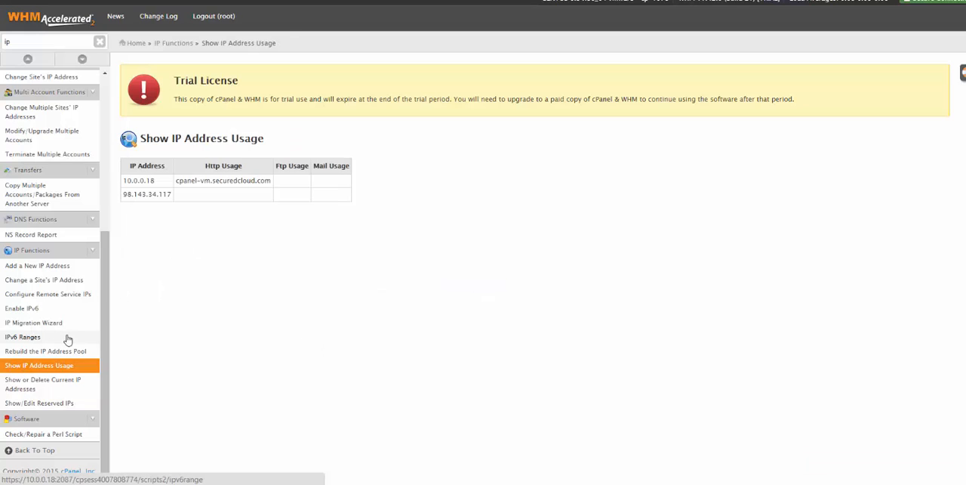
click(26, 265)
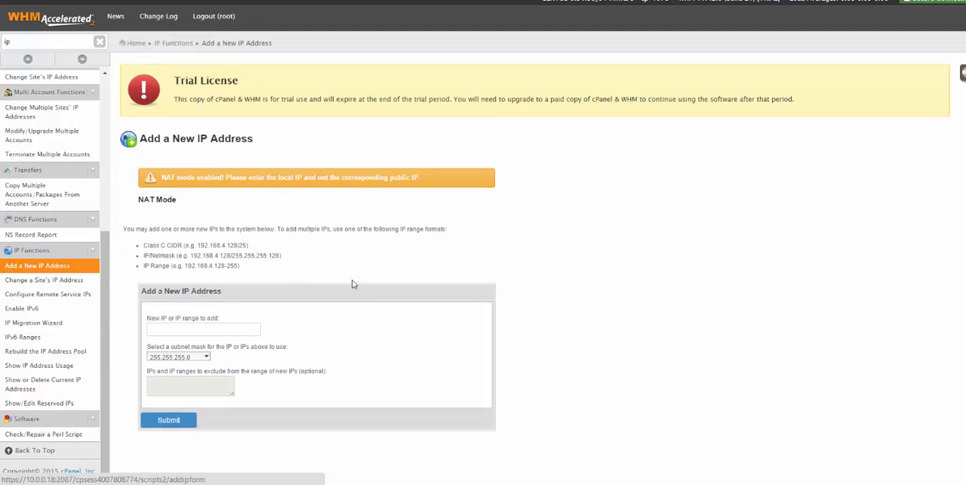
click(194, 329)
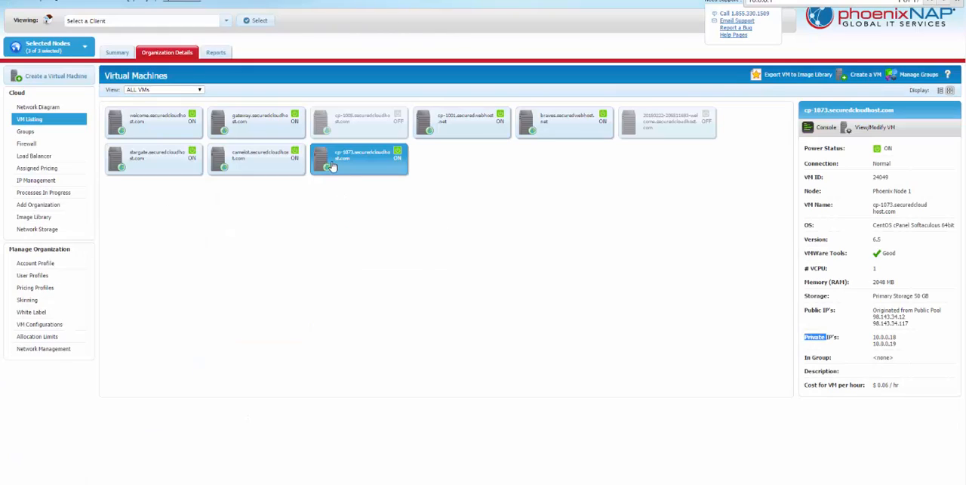
- Switch to the phoenixNAP portal, open the cp-1073.securedcloudhost.com VM for modification and look at its primary storage without changing it
right_click(341, 166)
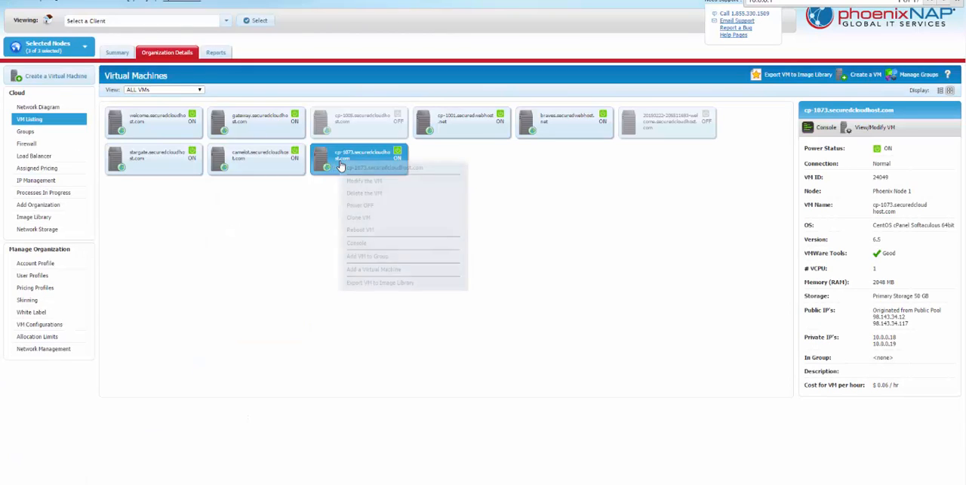
click(394, 194)
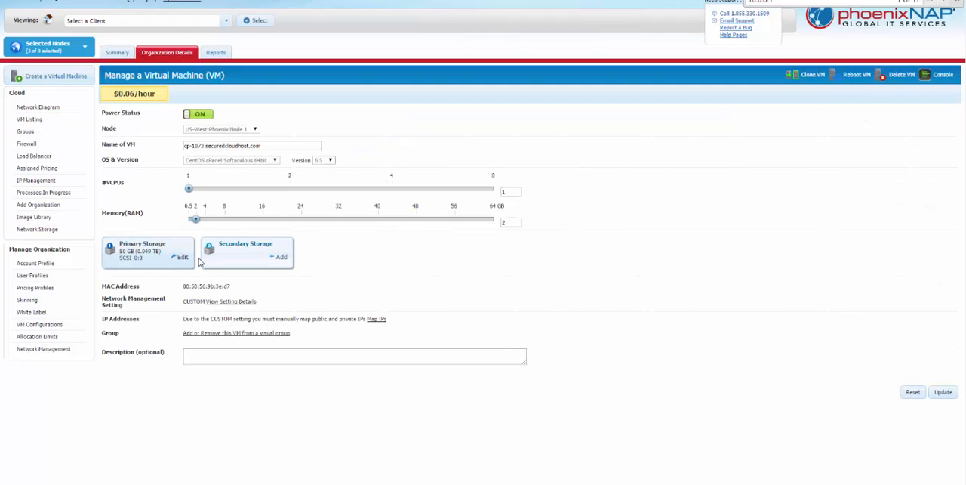
click(182, 261)
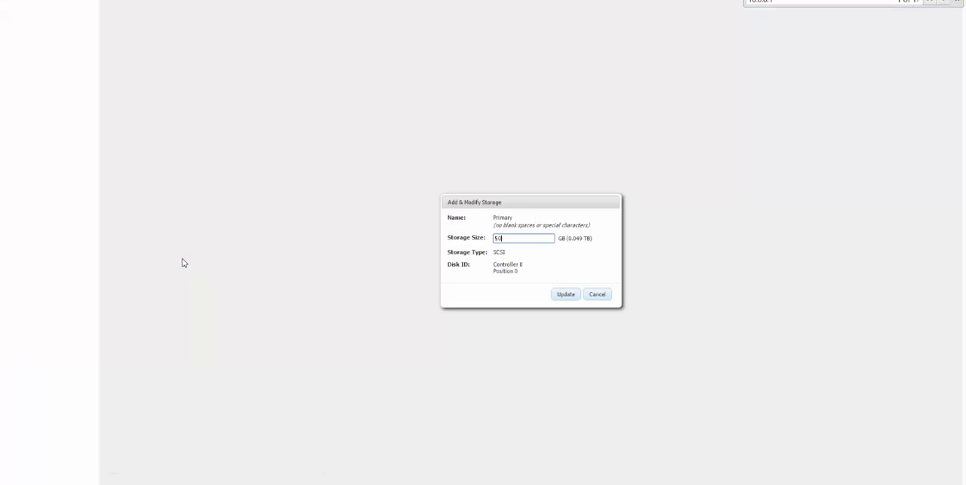
click(597, 294)
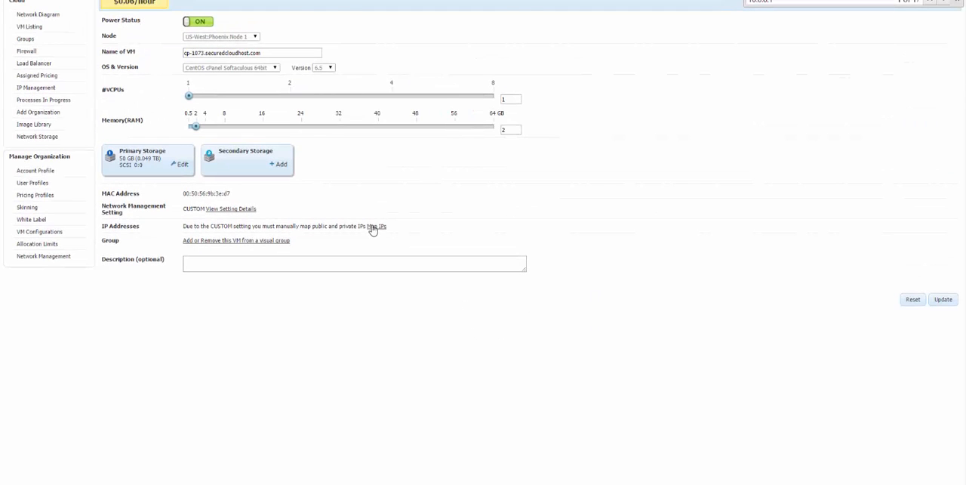
- Add a new IP mapping to the VM that maps a new public IP to private IP 10.0.0.20
click(375, 226)
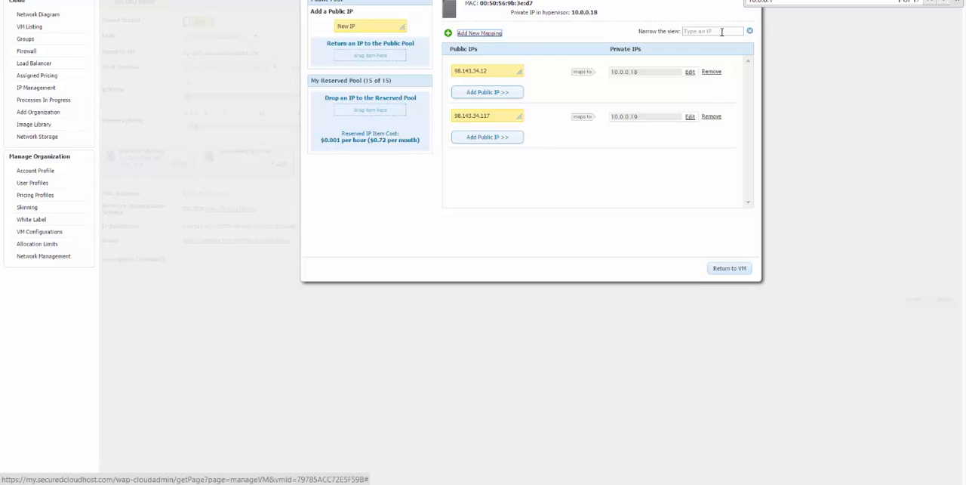
click(464, 33)
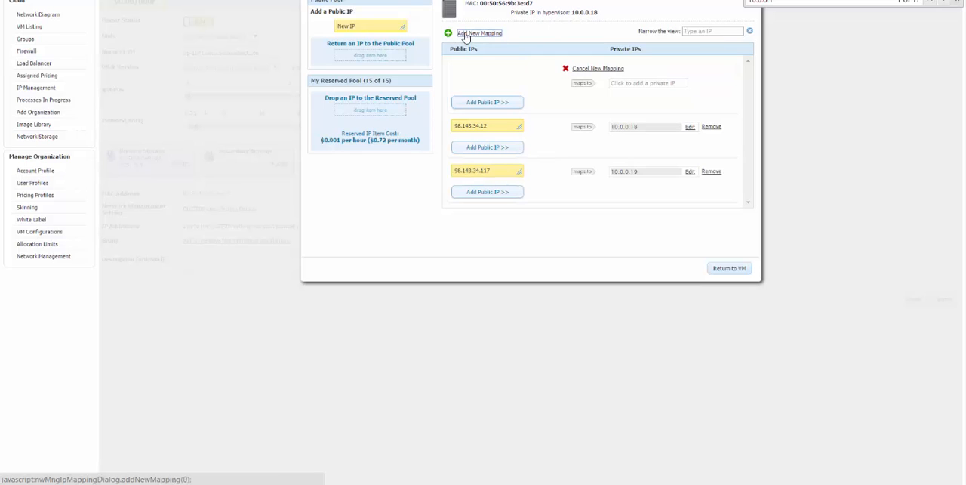
click(638, 82)
text(10.0.0.20)
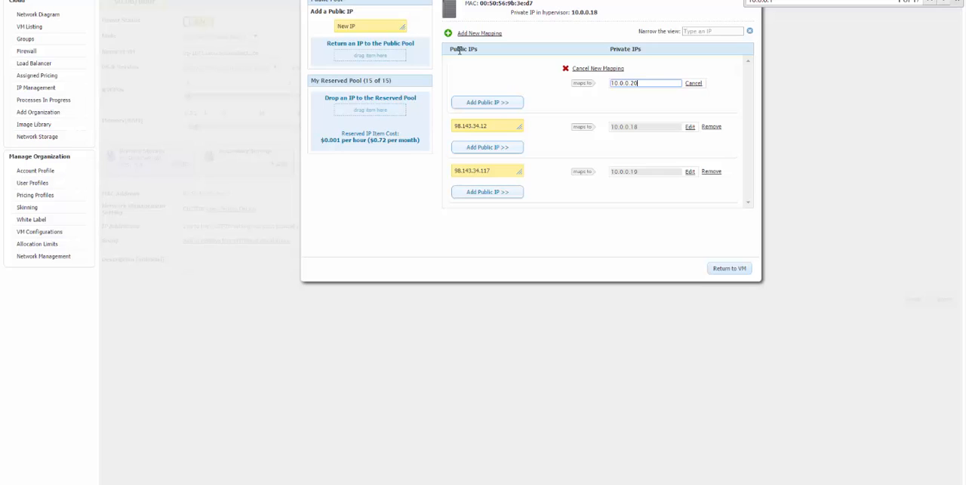
drag(459, 50, 518, 102)
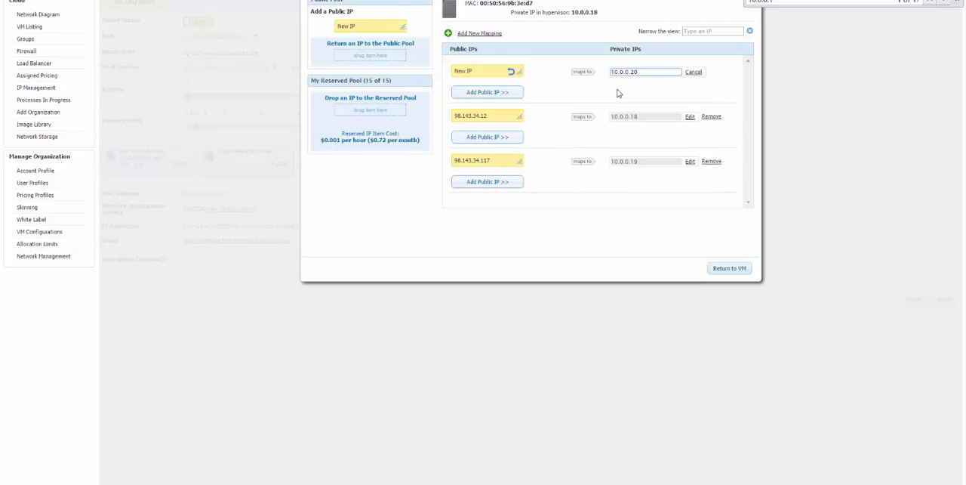
- Return to the VM settings, save the VM update and acknowledge the confirmation
click(735, 270)
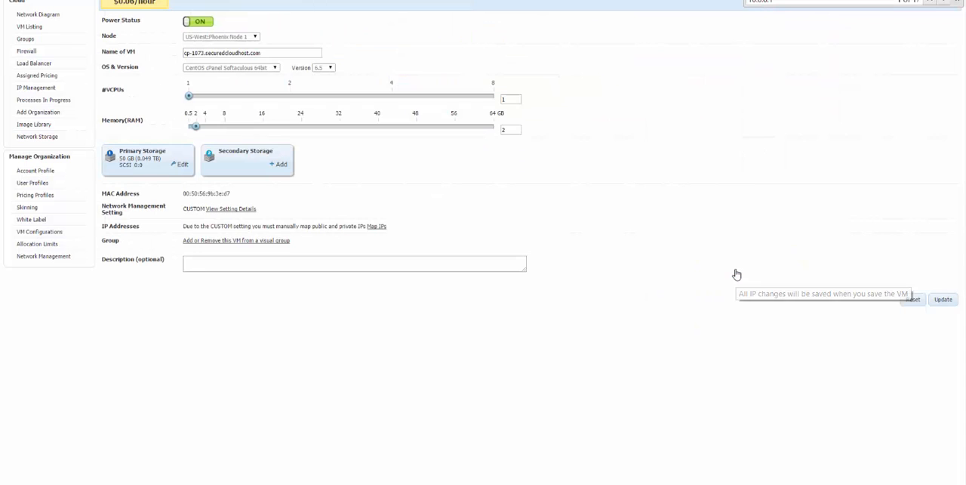
click(950, 302)
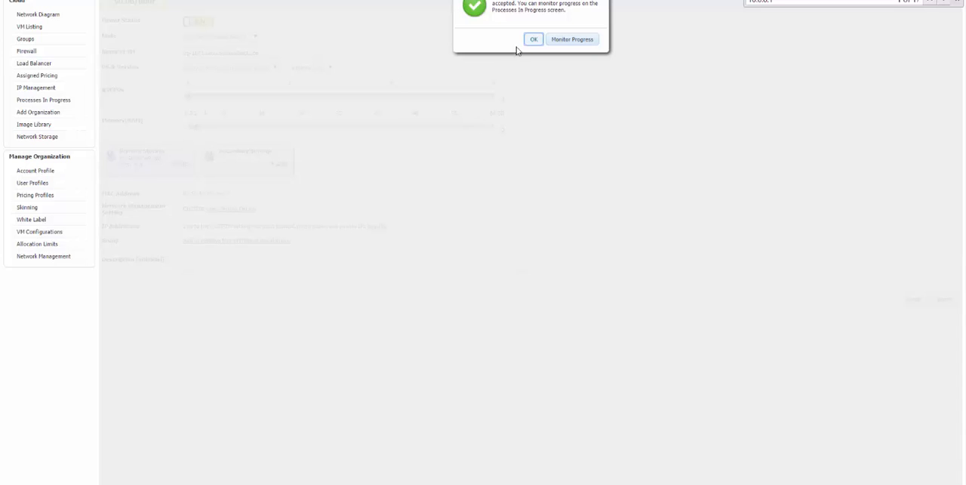
click(529, 41)
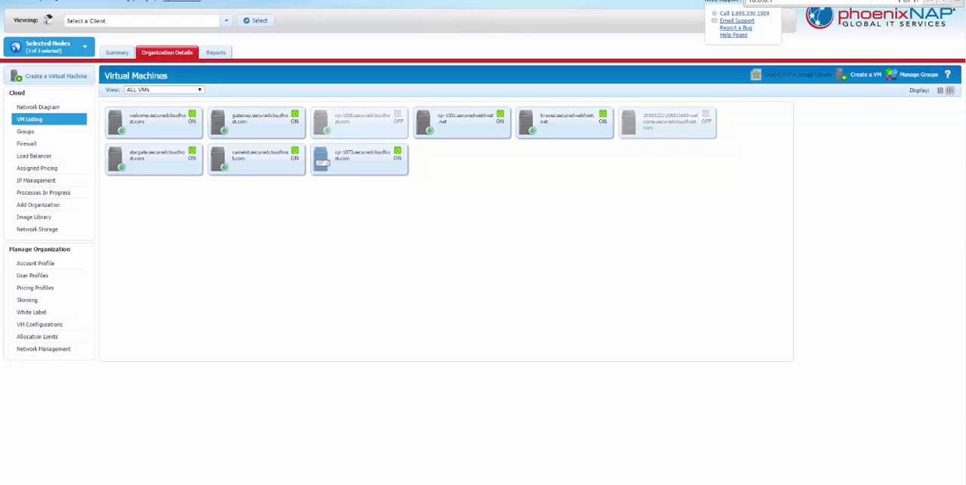
click(605, 480)
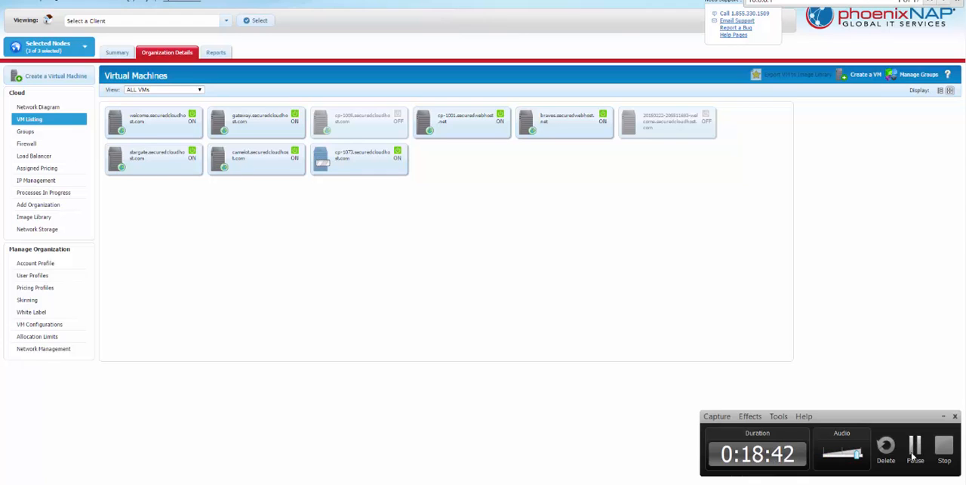
click(915, 447)
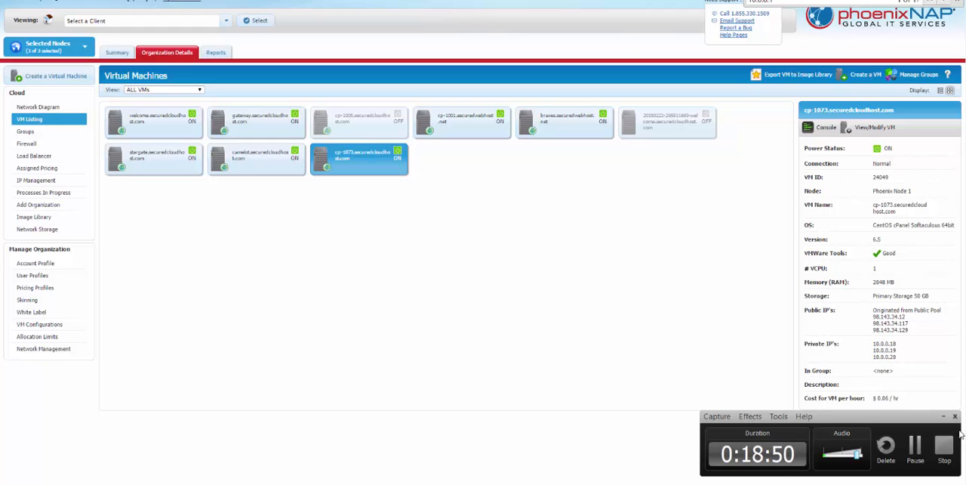
click(944, 416)
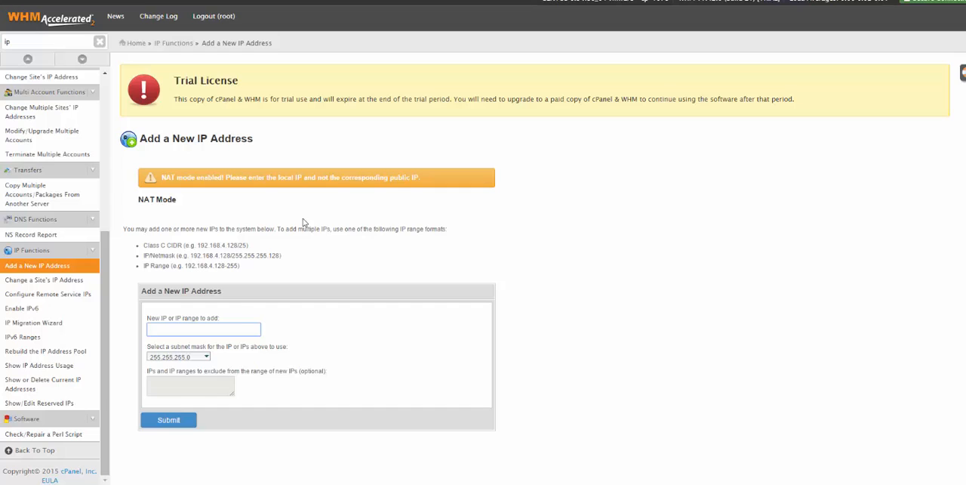
- Add the new IP address 10.0.0.20 with the subnet mask 255.255.240.0 and submit it
text(1)
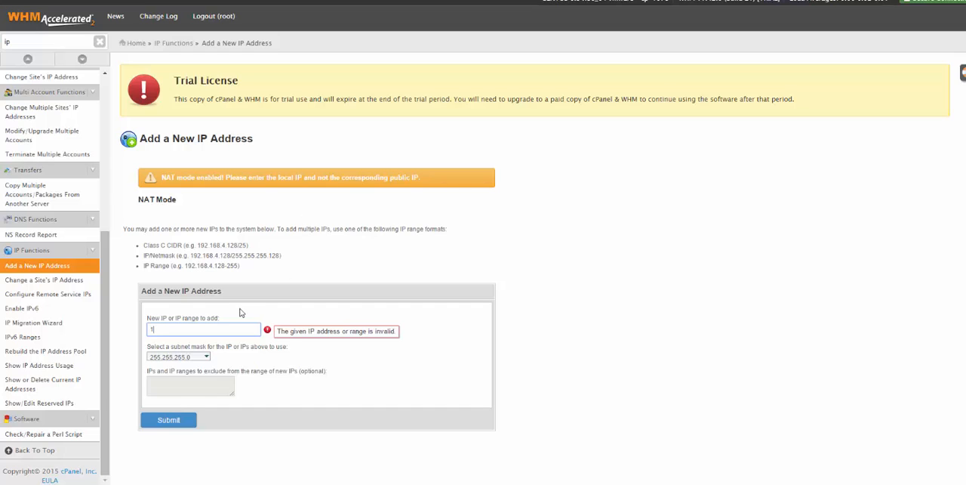
text(0.0.0.20)
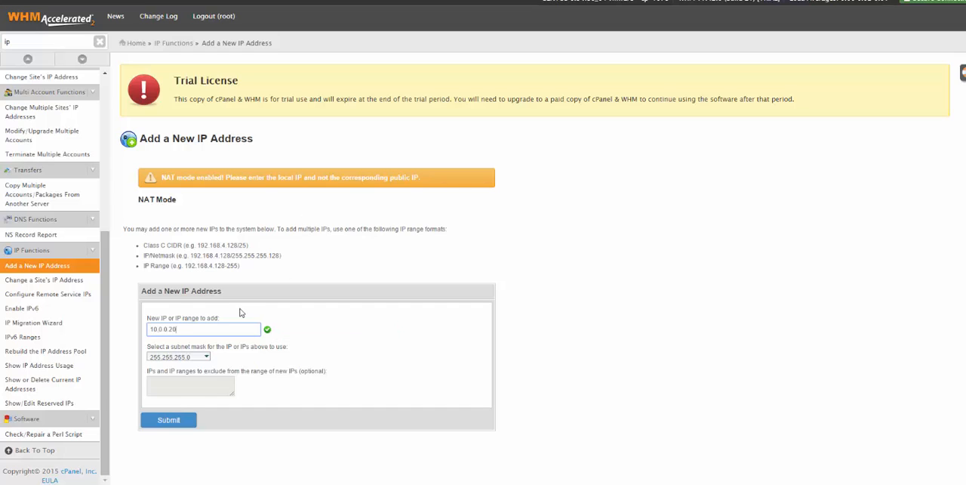
click(418, 382)
click(198, 357)
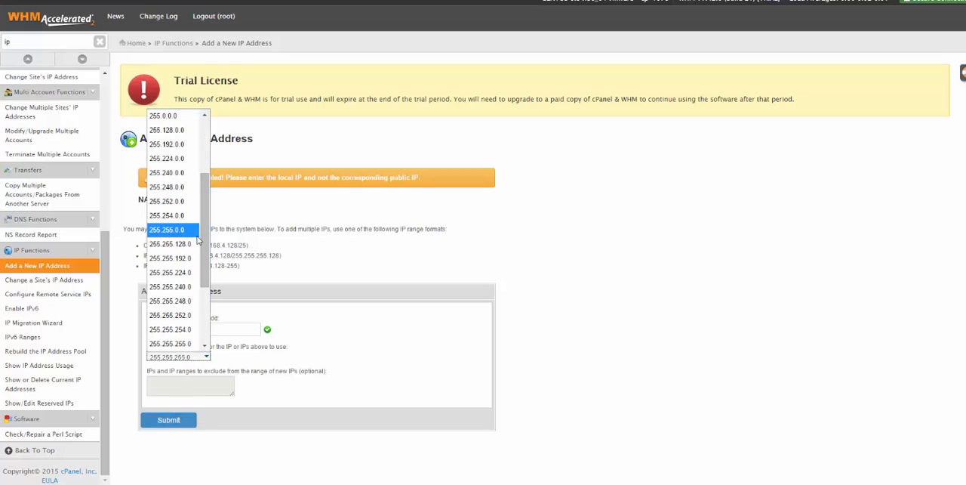
click(178, 288)
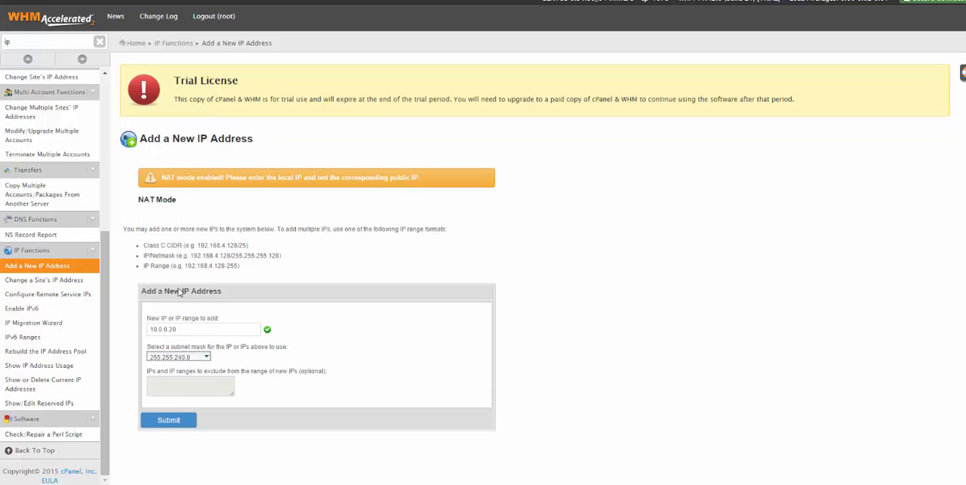
click(169, 421)
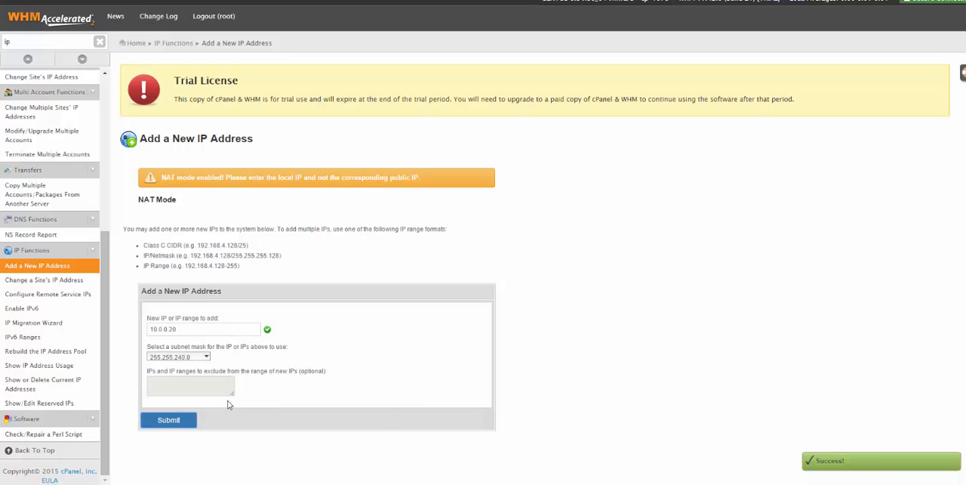
- List the current IP addresses, check the public IP paired with local IP 10.0.0.20 and validate that entry
click(43, 385)
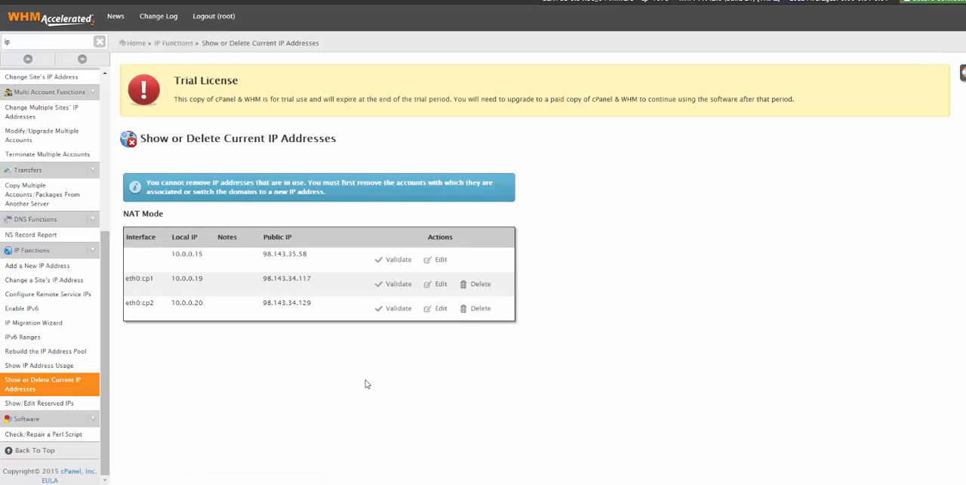
double_click(183, 302)
double_click(276, 302)
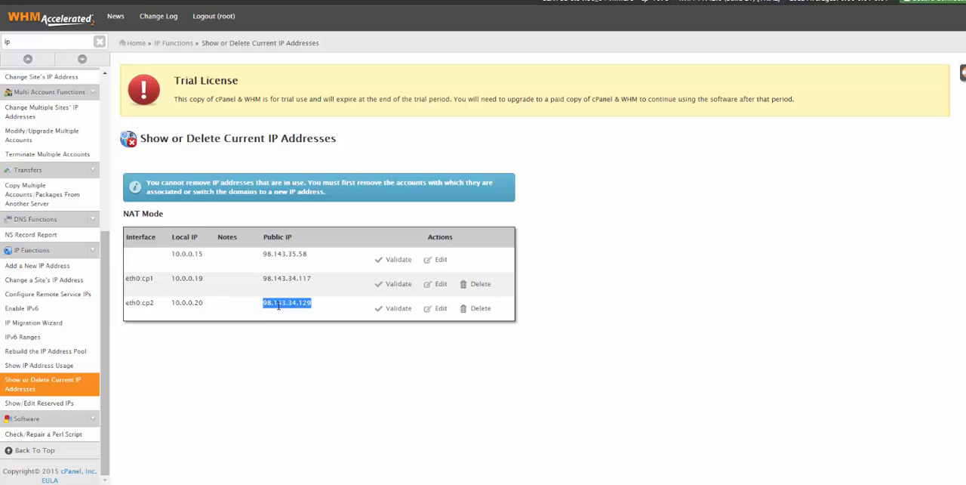
click(399, 310)
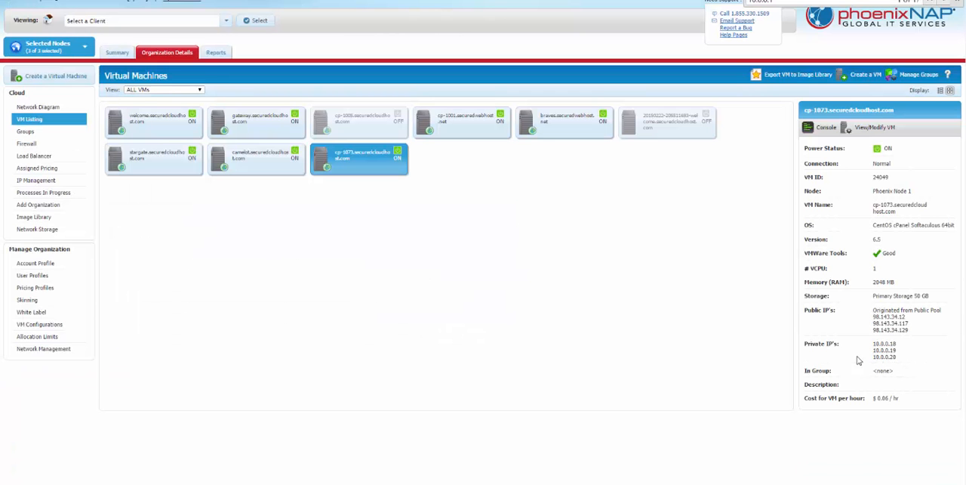
- Switch to the phoenixNAP portal, open the cp-1073.securedcloudhost.com VM for modification and review its IP mappings
right_click(366, 168)
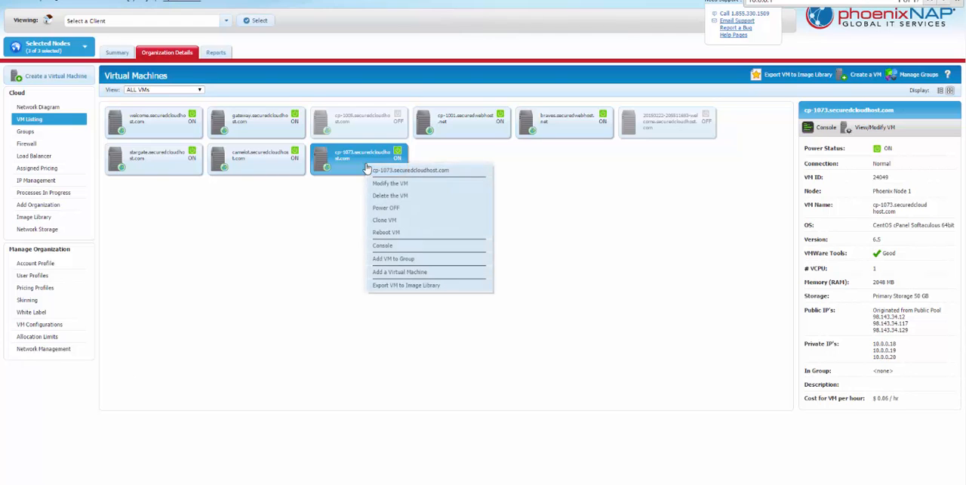
click(397, 185)
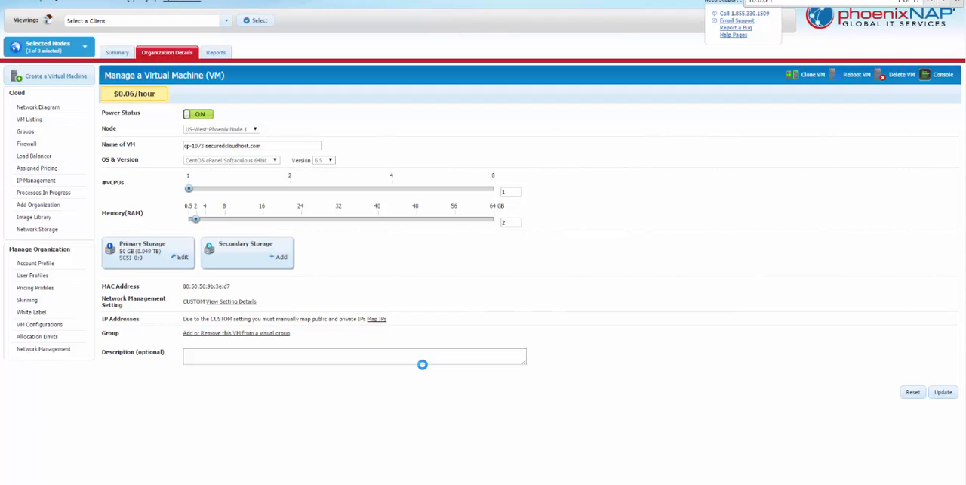
click(377, 319)
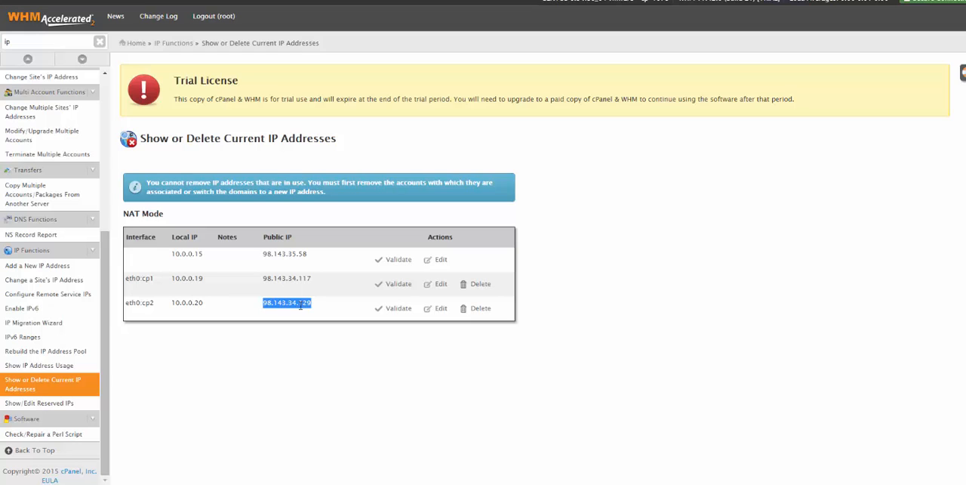
- Open the phoenixnap.com website in a new browser tab, view its Public Cloud page and follow the free cloud usage sign-up offer
click(714, 484)
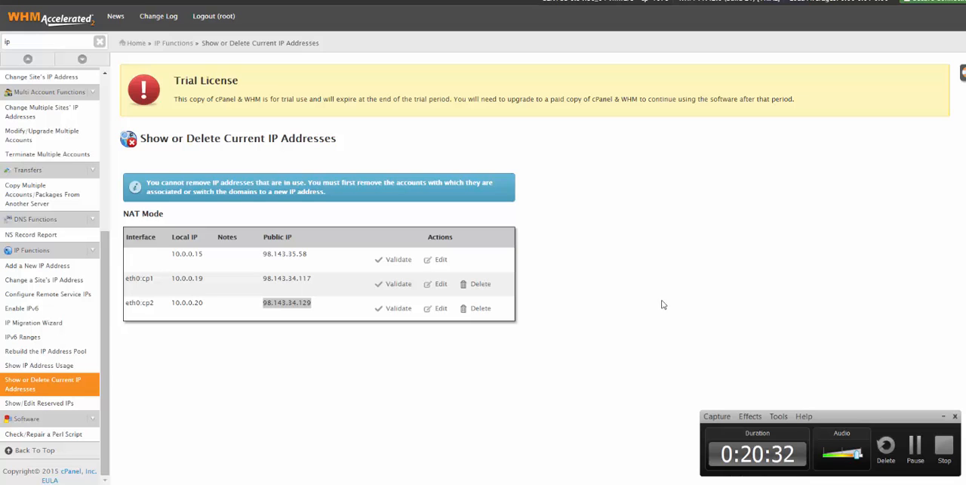
key(ctrl+t)
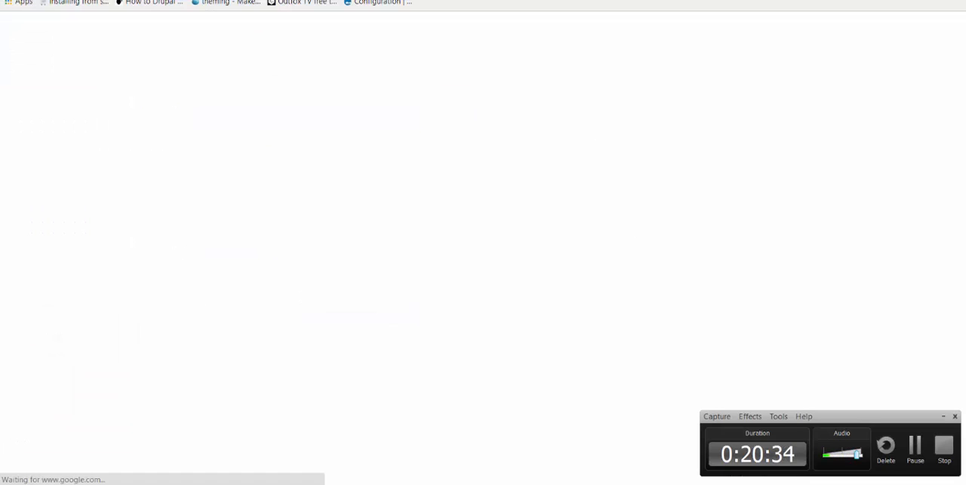
text(phoenixnap.c)
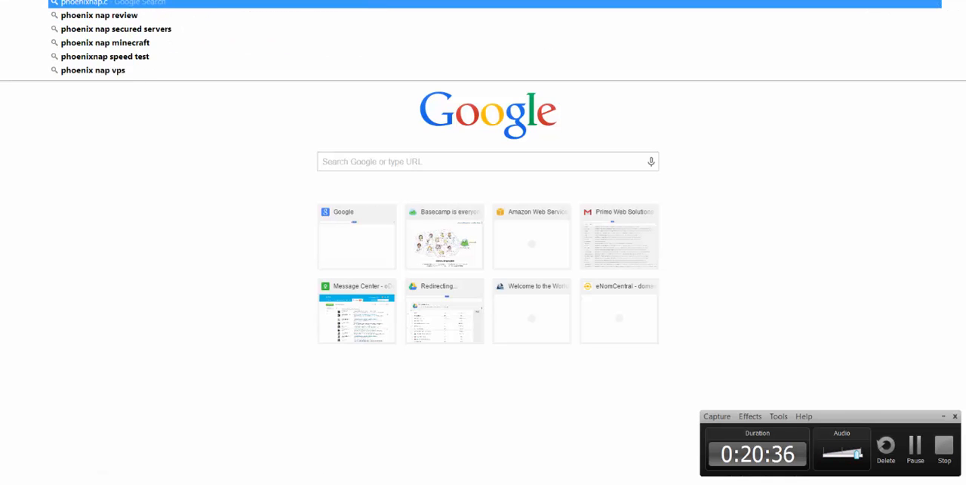
key(Return)
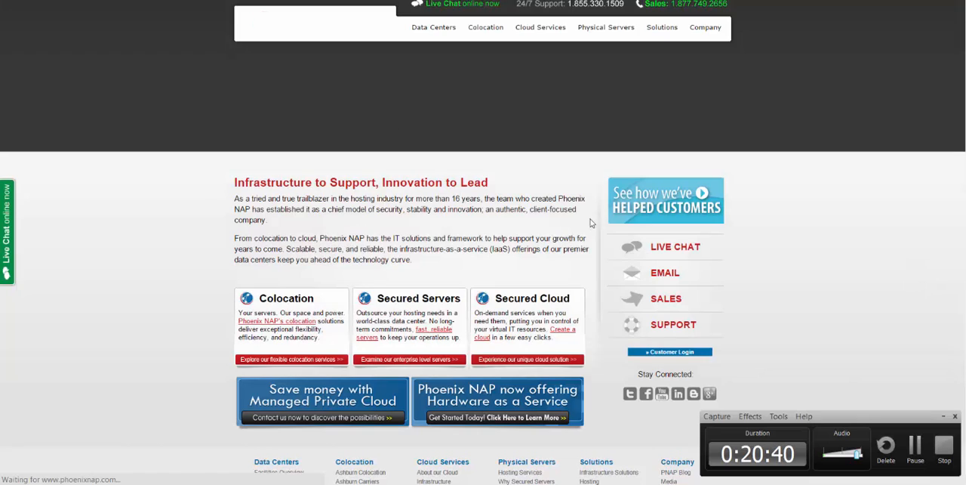
mouse_move(532, 31)
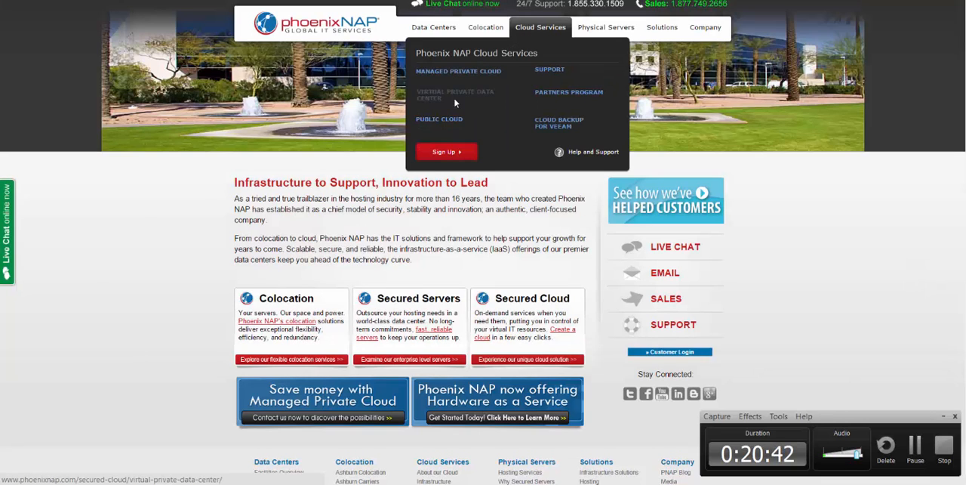
click(444, 120)
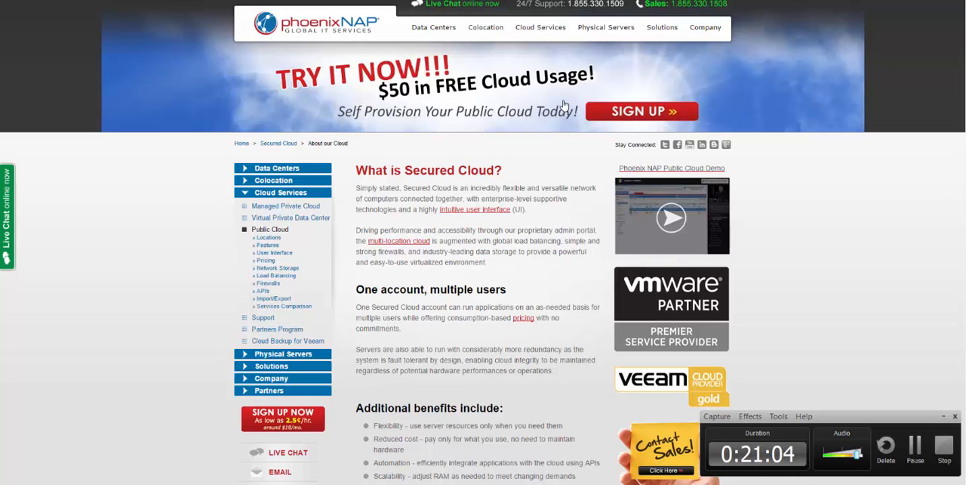
click(637, 114)
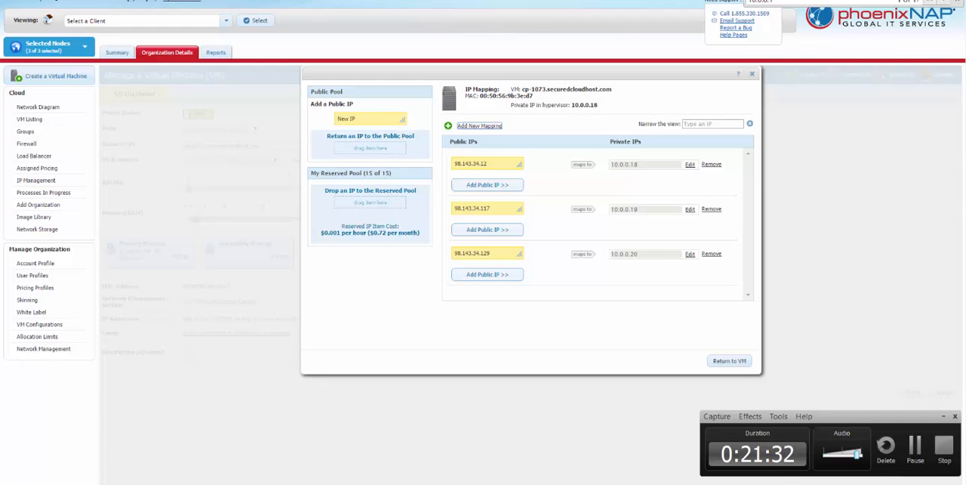
- Go back to the portal's IP mapping, return to the VM settings and leave for the VM listing without saving
key(ctrl+Tab)
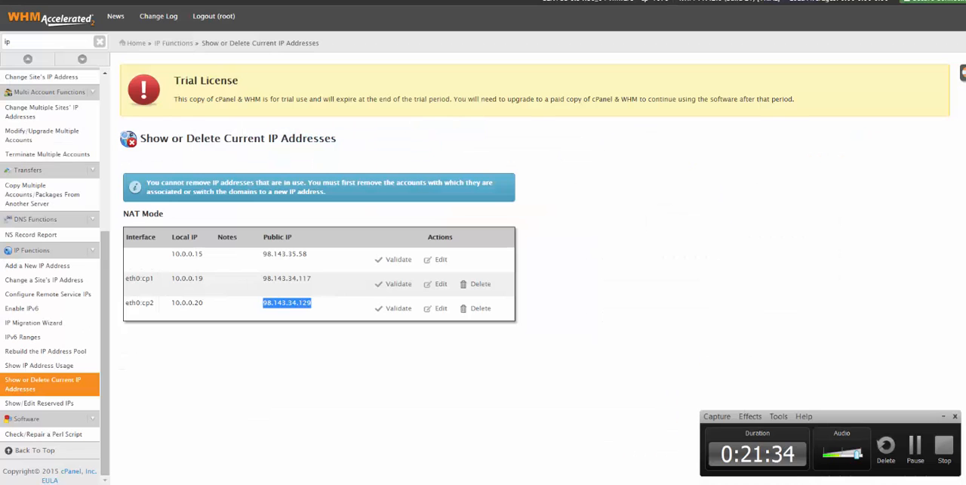
key(ctrl+Tab)
key(ctrl+Tab)
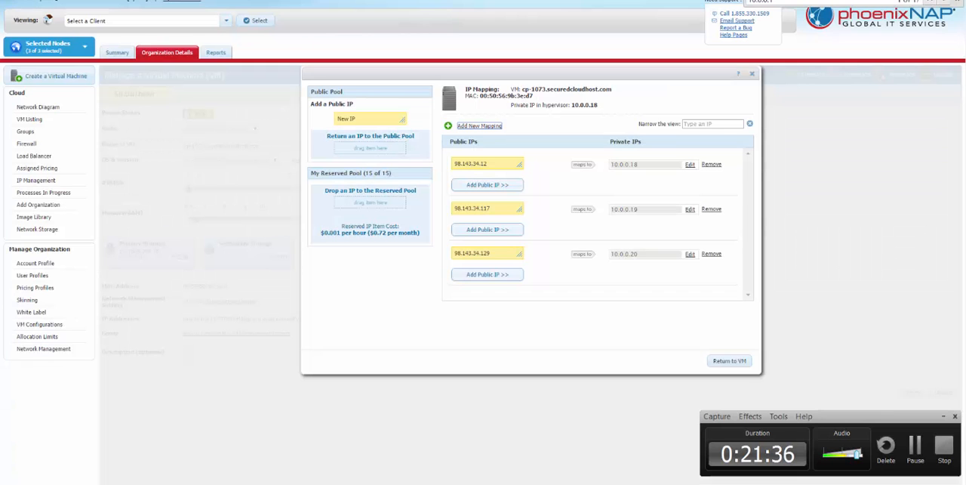
click(727, 361)
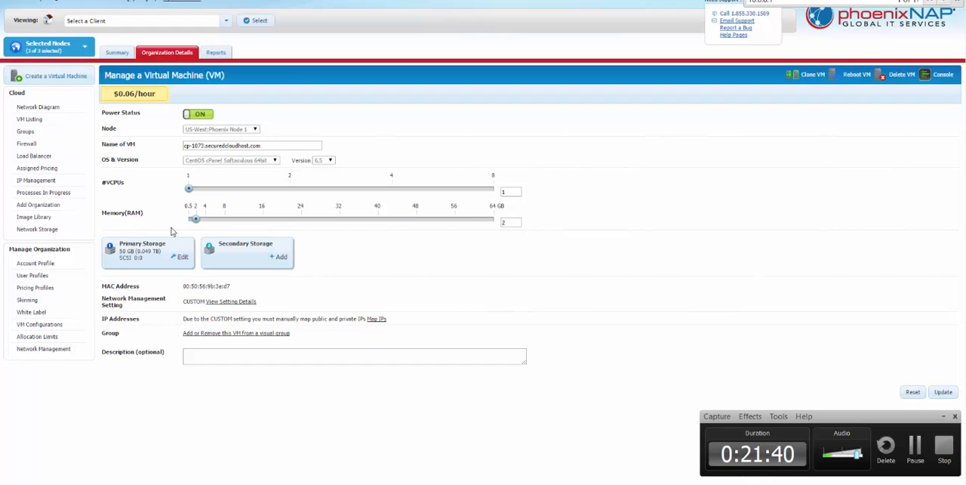
click(31, 120)
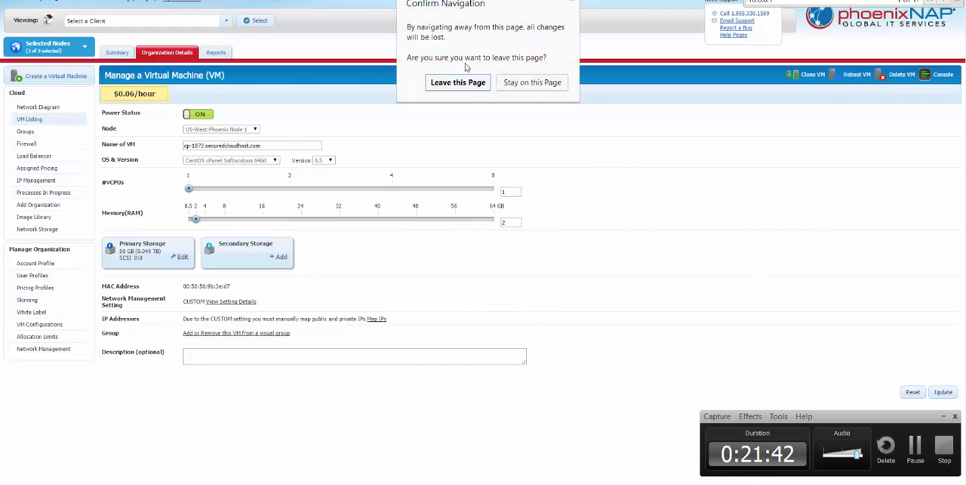
click(457, 83)
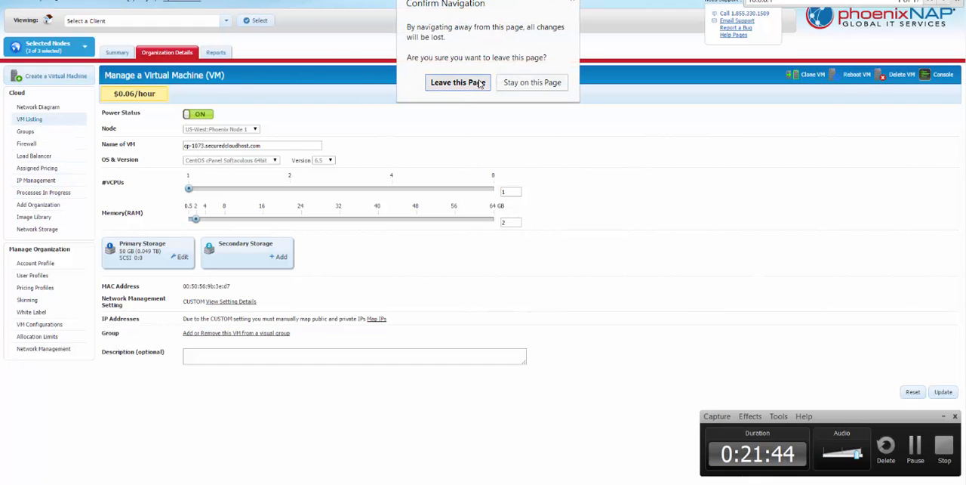